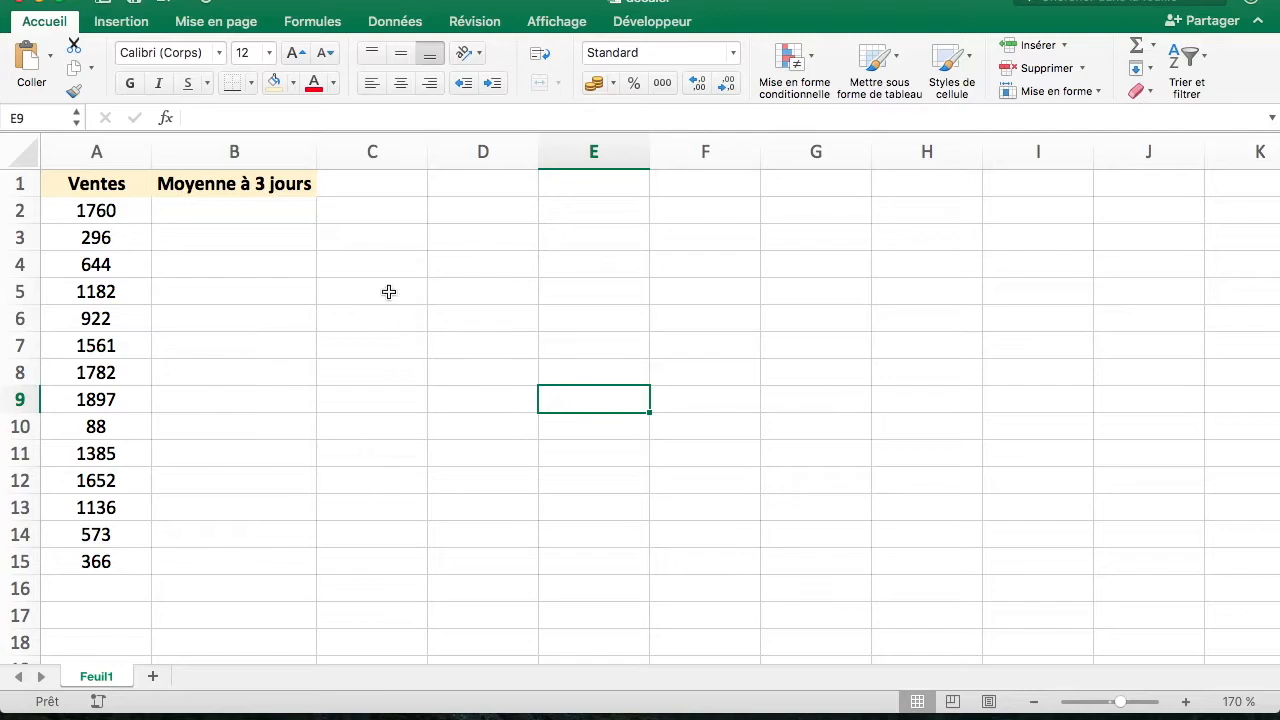
# Enter the formula =MOYENNE(A2:A4) in cell B4 to average the first three sales values
pyautogui.click(273, 220)
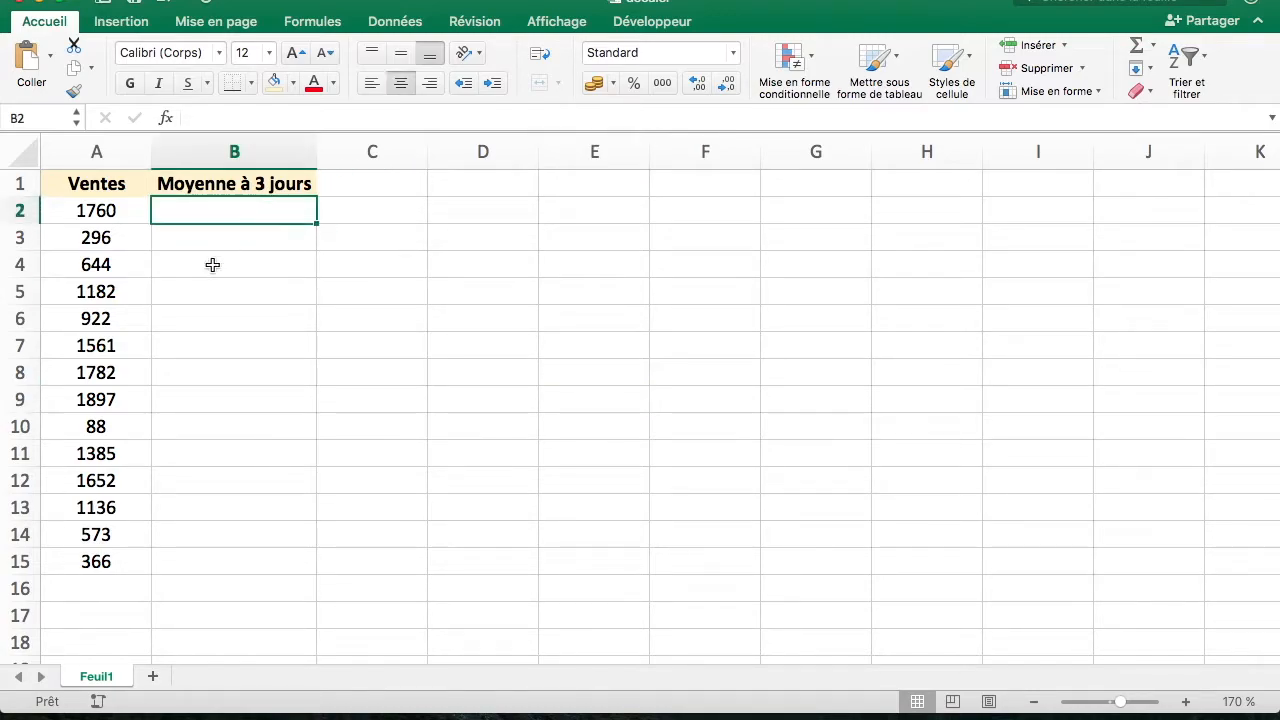
pyautogui.click(254, 265)
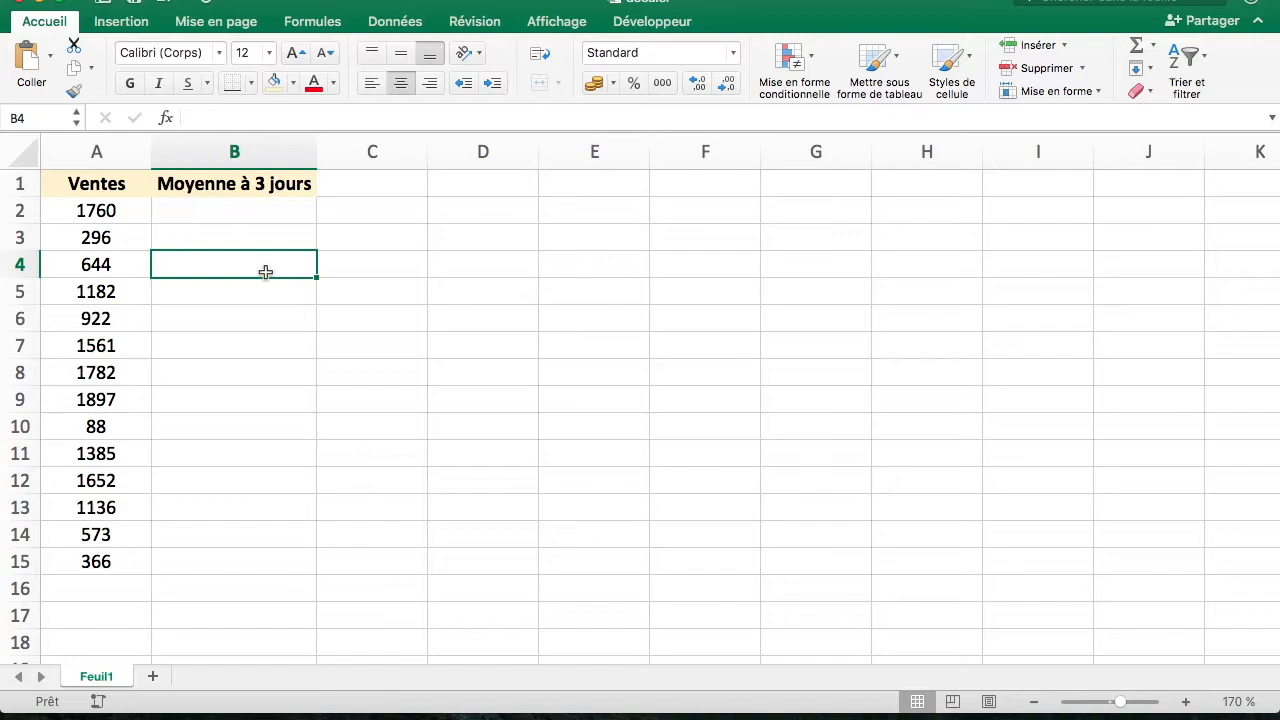
pyautogui.write('=moyenn(')
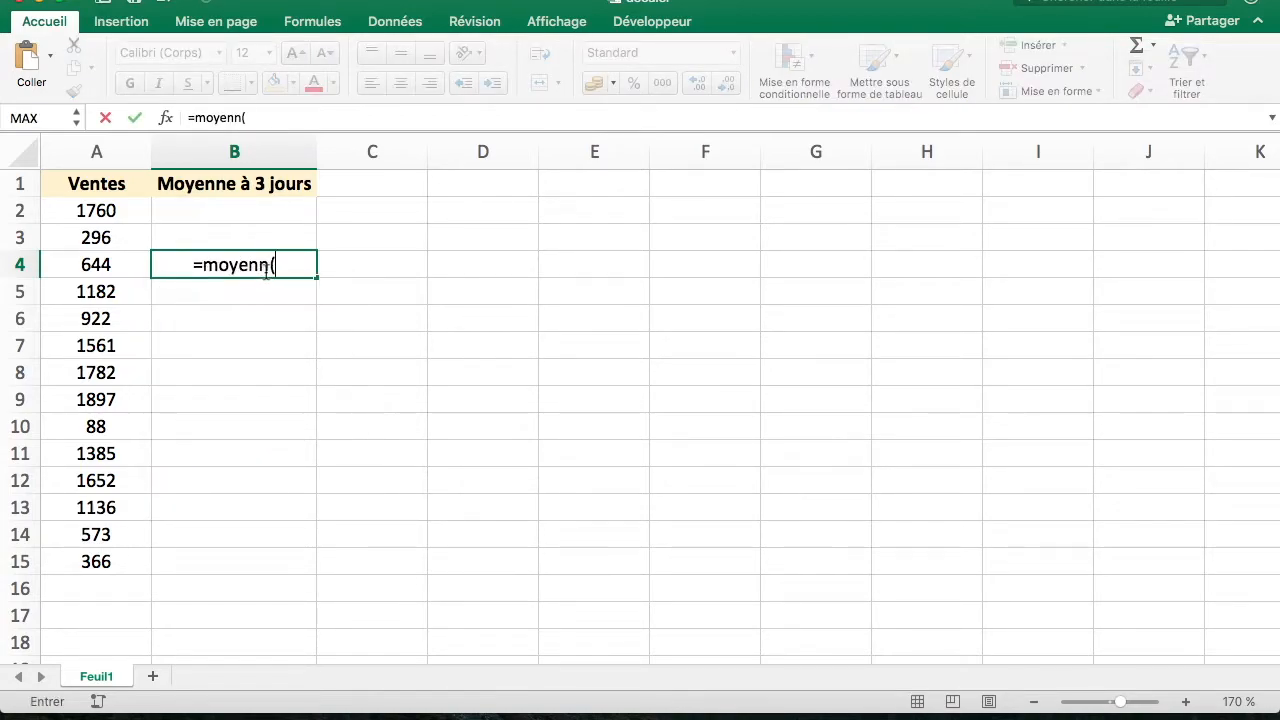
pyautogui.press('BackSpace')
pyautogui.write('e(')
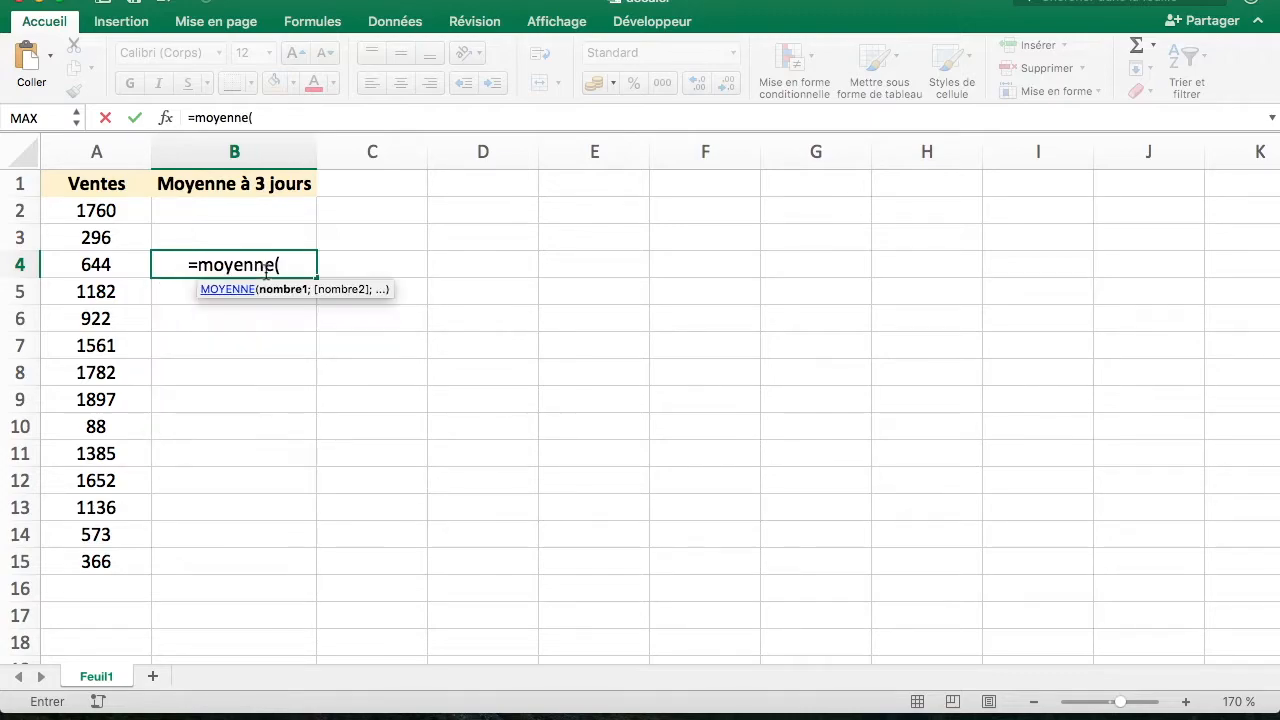
pyautogui.press('Left')
pyautogui.hotkey('shift', 'Up')
pyautogui.hotkey('shift', 'Up')
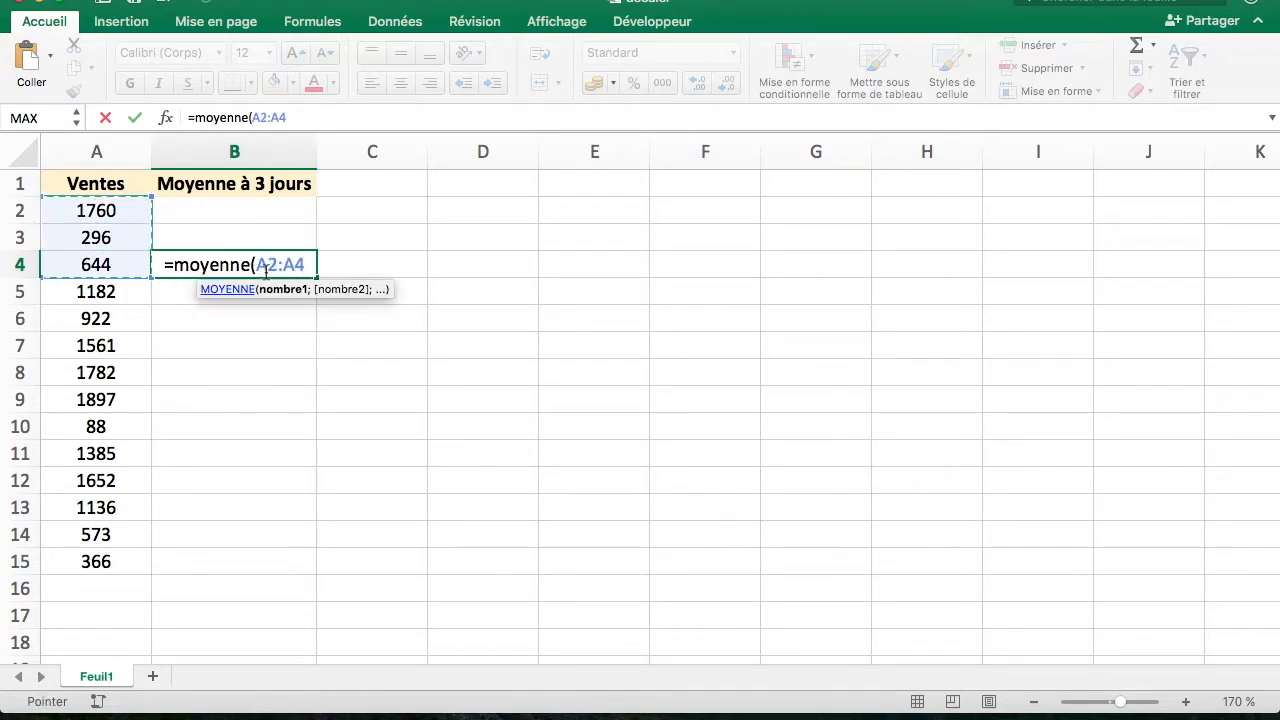
pyautogui.write(')')
pyautogui.press('Return')
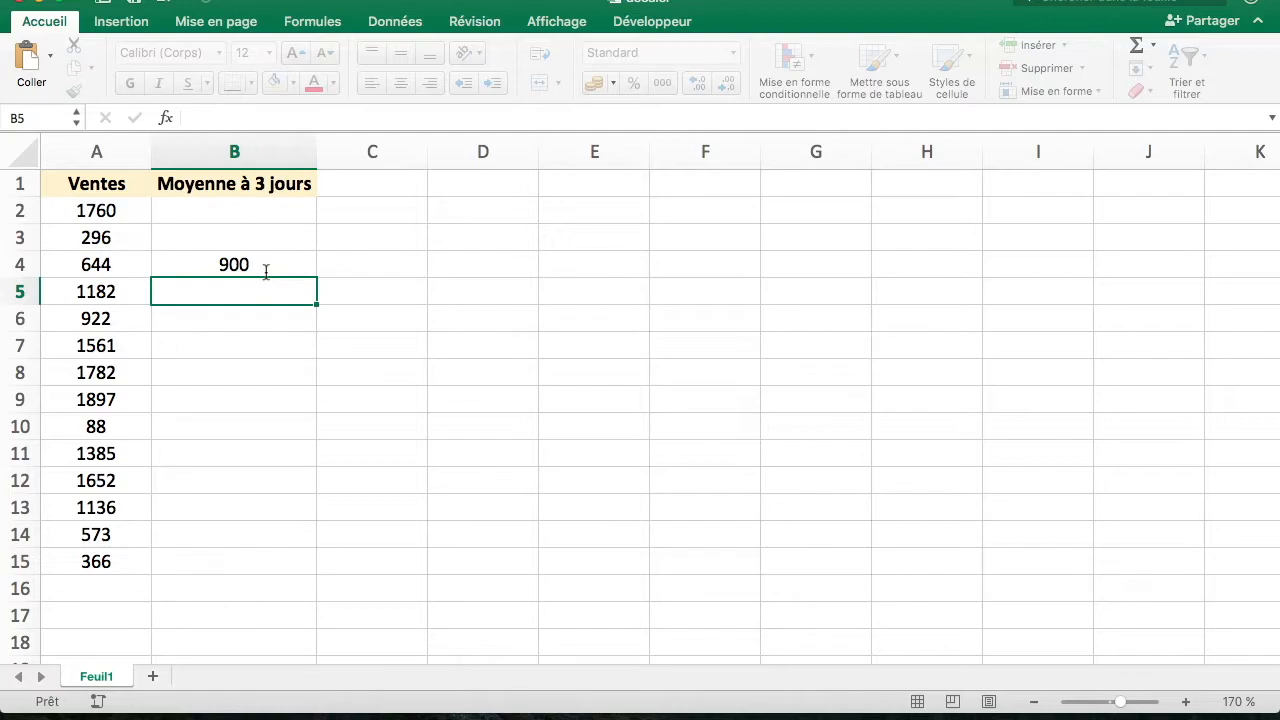
# Copy the average formula from B4 down to B15 and show the averages without decimals
pyautogui.click(263, 271)
pyautogui.doubleClick(318, 277)
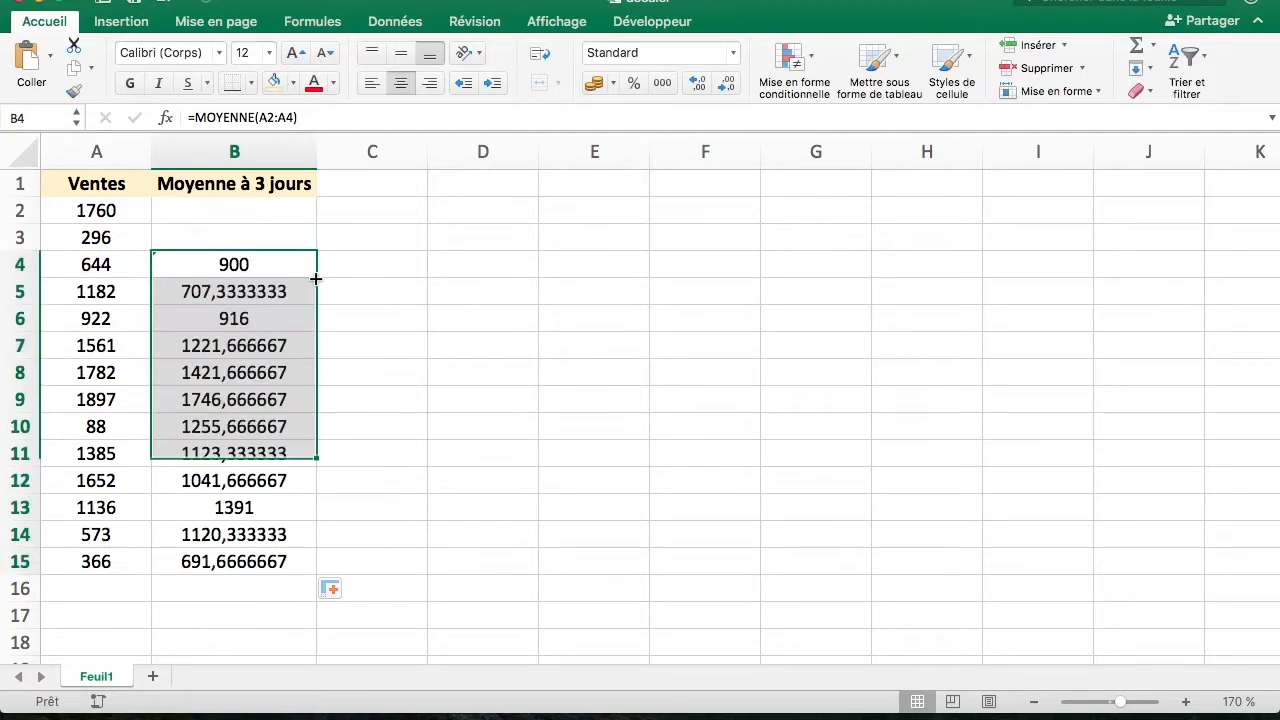
pyautogui.click(724, 88)
# Check which sales ranges the average formulas in B5 and B4 refer to, leaving both formulas unedited
pyautogui.click(266, 294)
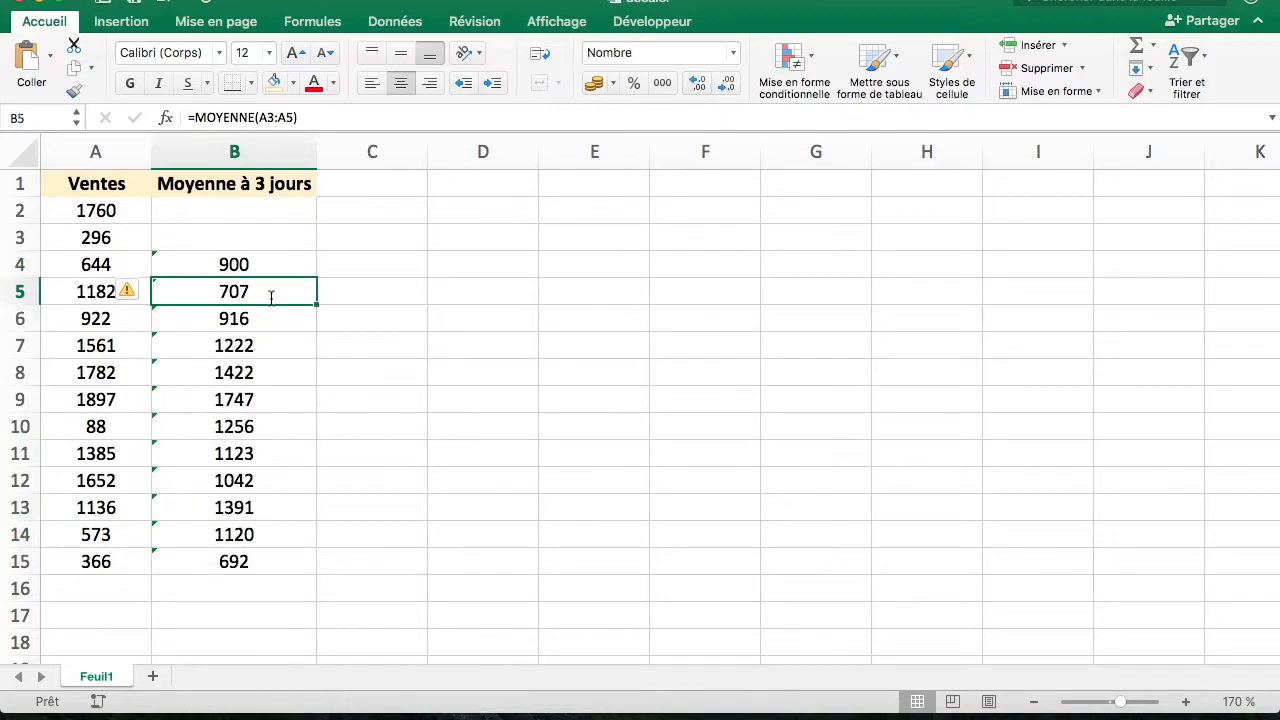
pyautogui.doubleClick(271, 298)
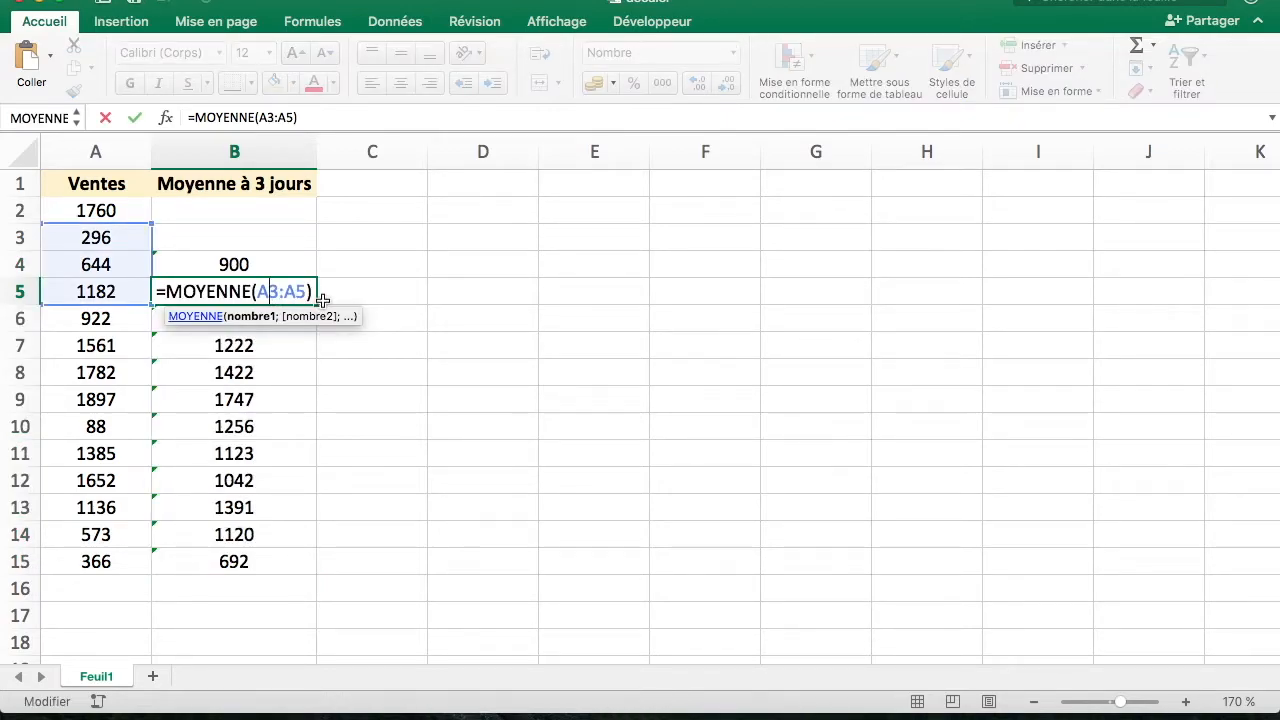
pyautogui.press('Escape')
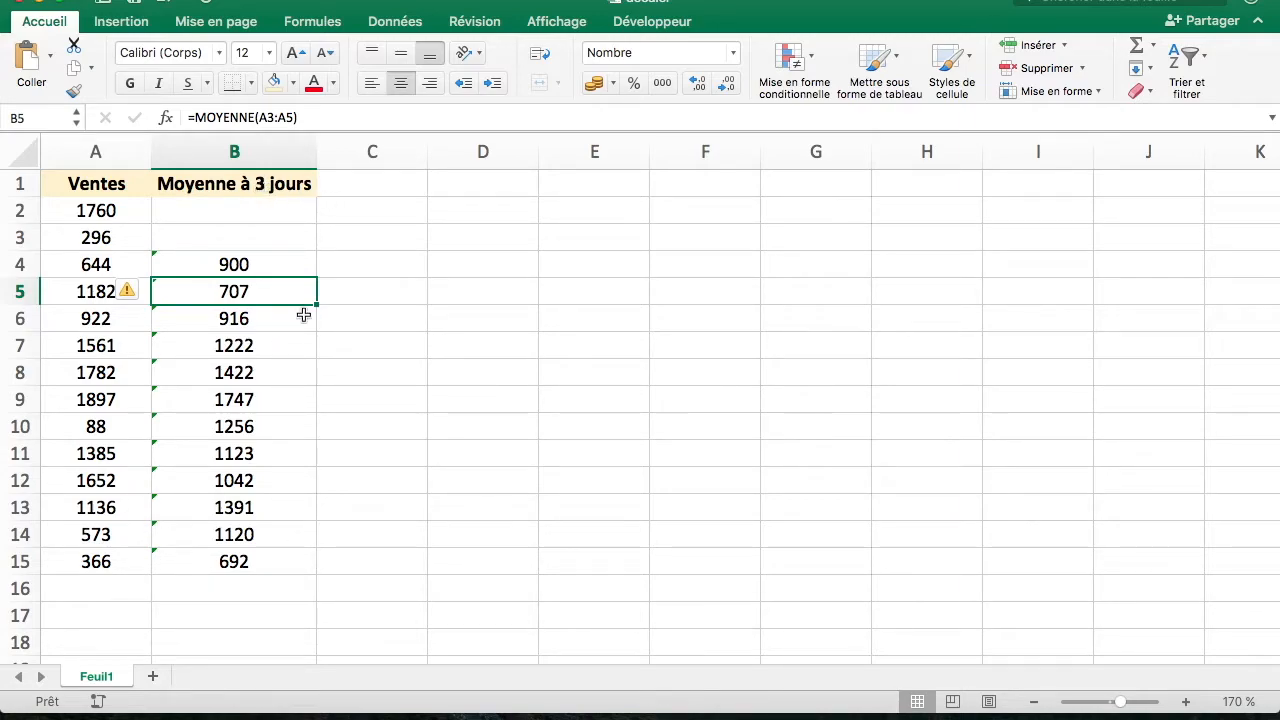
pyautogui.doubleClick(272, 265)
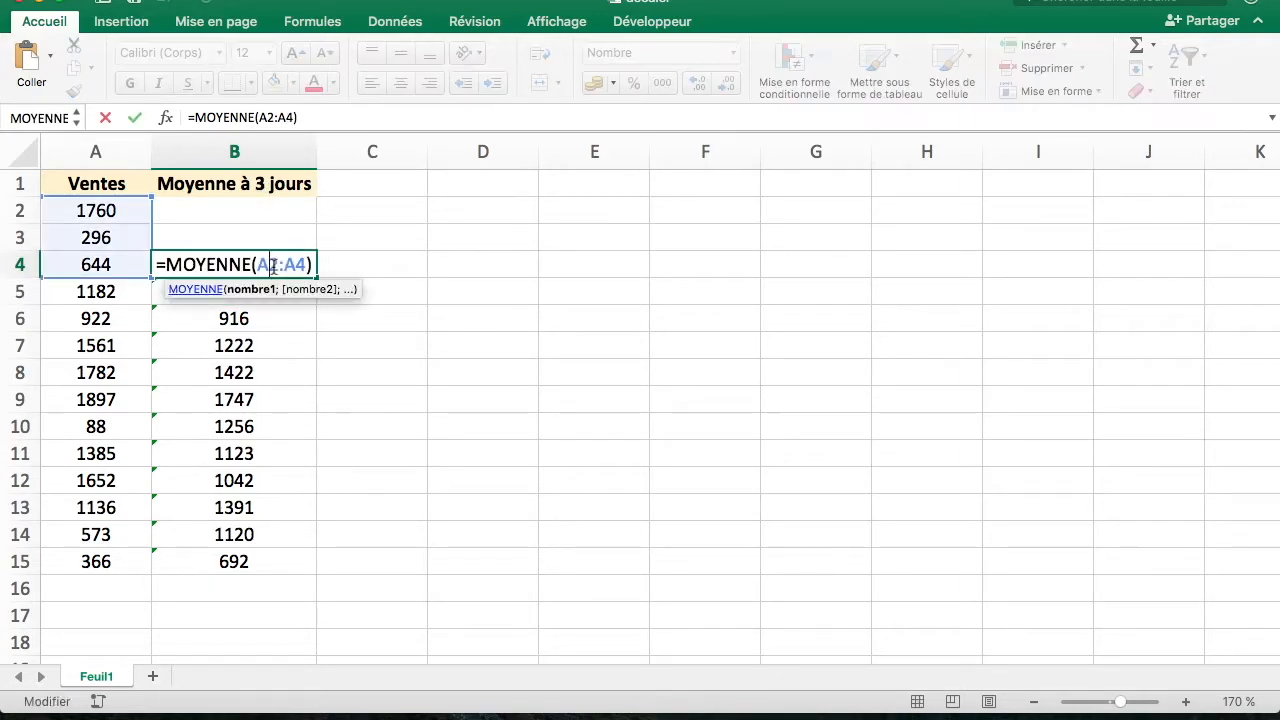
pyautogui.press('Escape')
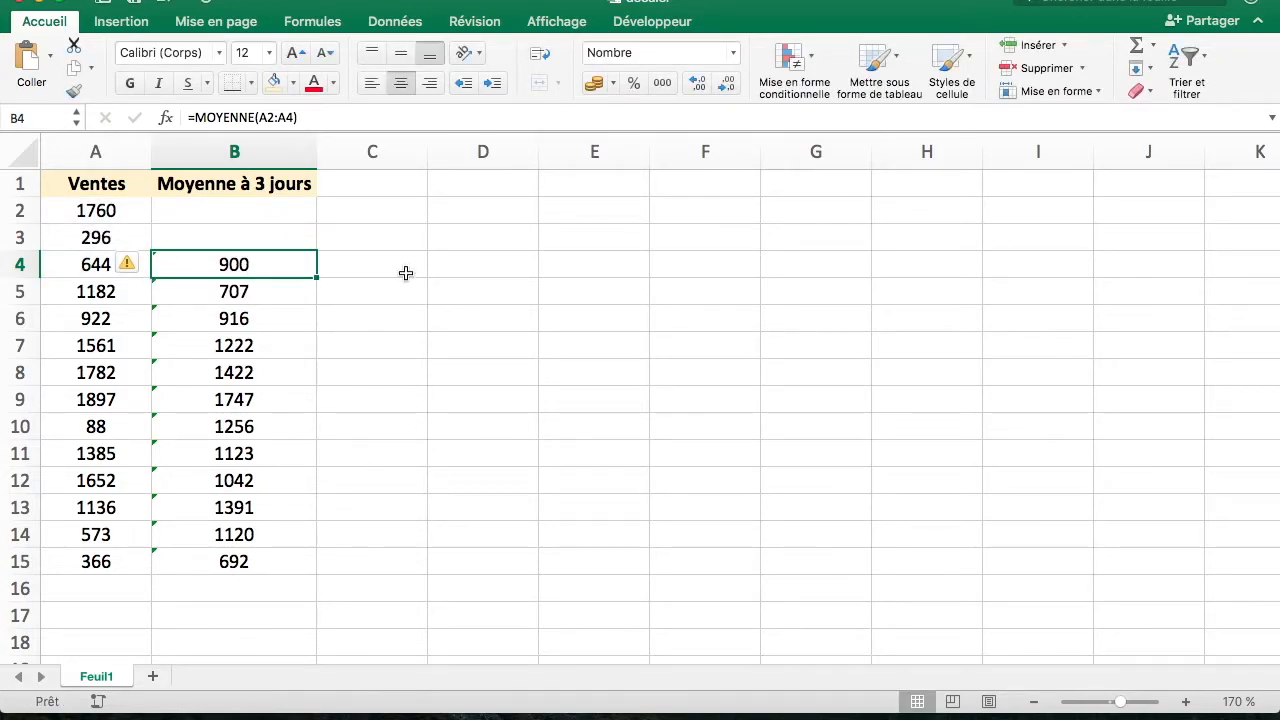
# Copy the "Moyenne à 3 jours" header from B1 to C1 and left-align the copy
pyautogui.click(345, 182)
pyautogui.click(289, 190)
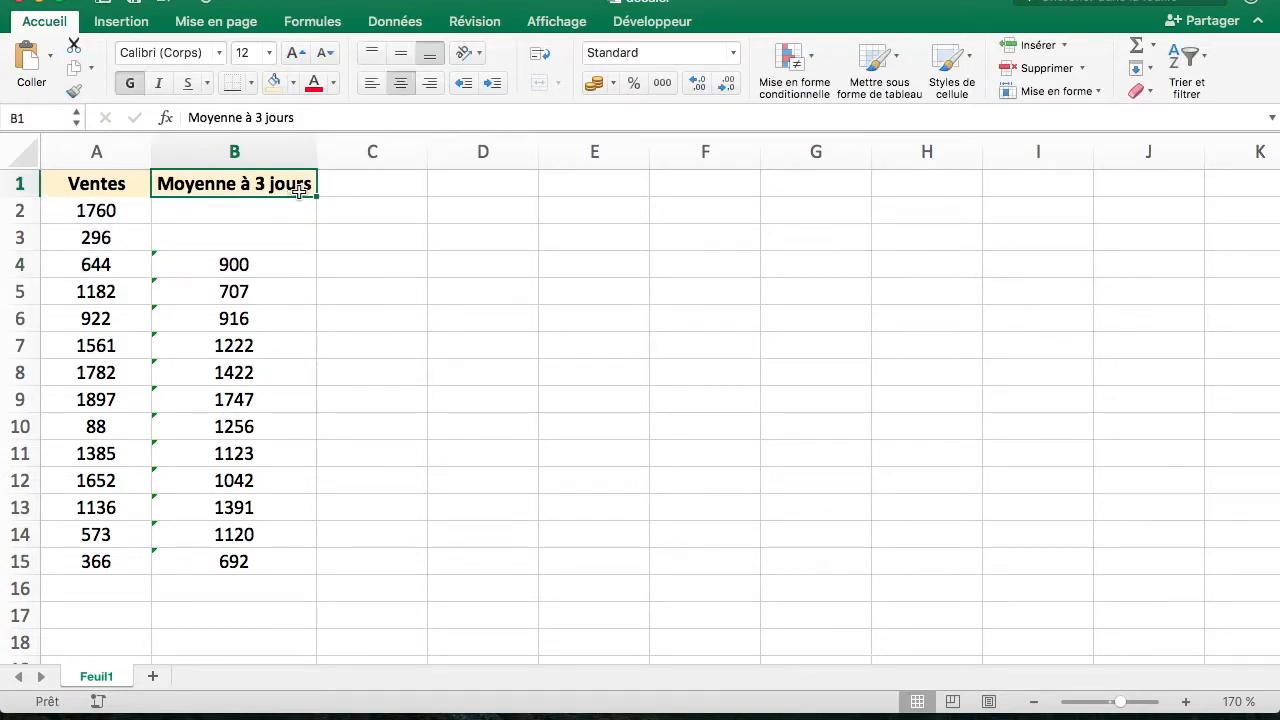
pyautogui.hotkey('ctrl', 'c')
pyautogui.click(351, 184)
pyautogui.hotkey('ctrl', 'v')
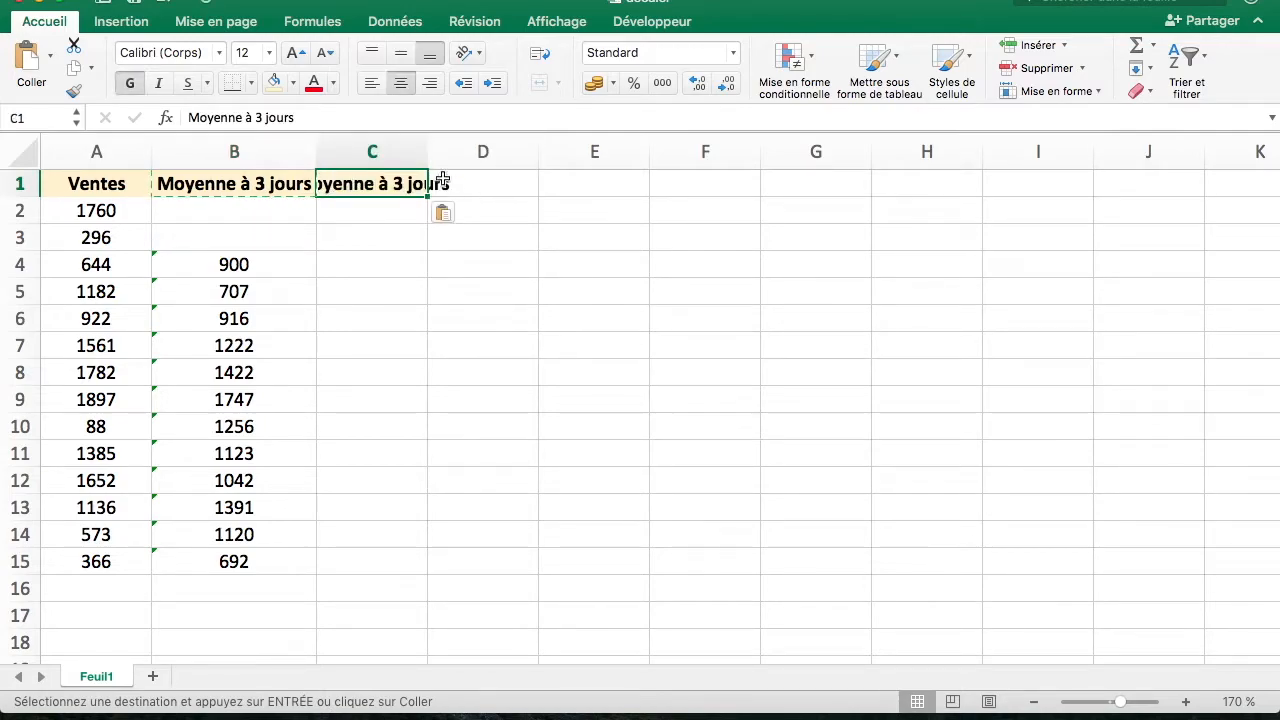
pyautogui.click(368, 84)
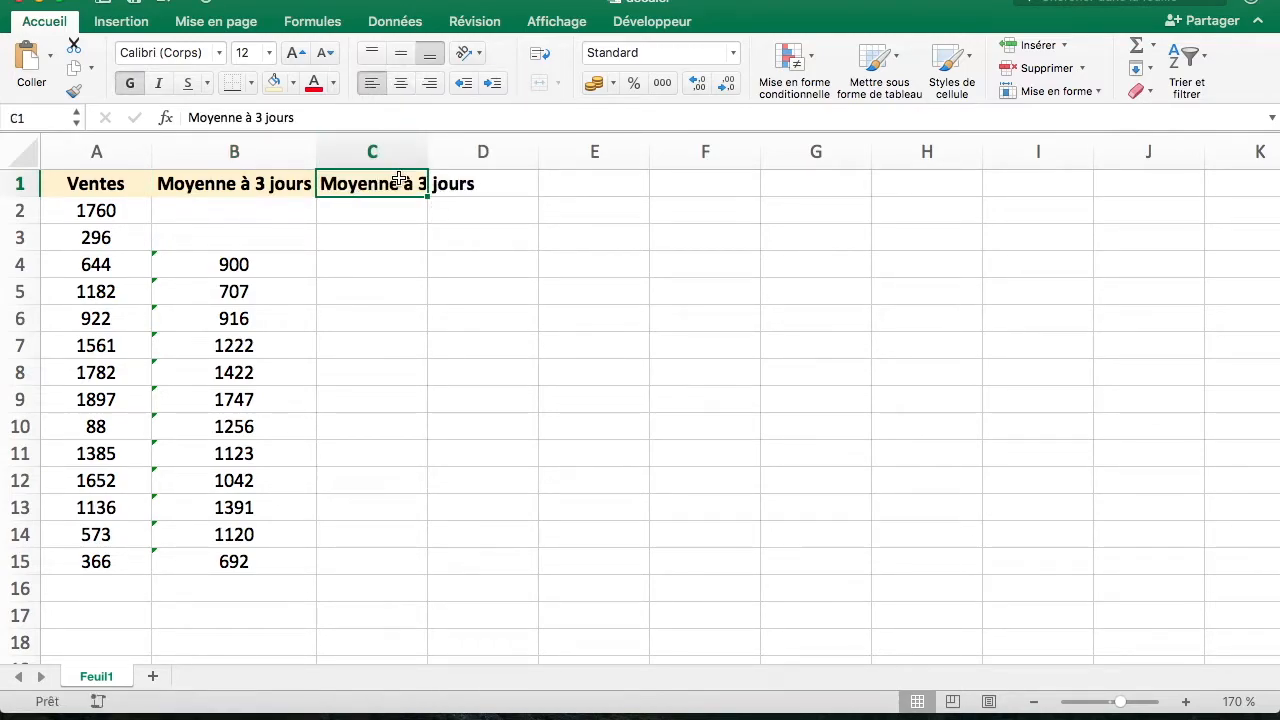
# Enter the label "Nombre de jours" in cell E1 and widen column E to fit it
pyautogui.click(584, 190)
pyautogui.write('Nombr de jours')
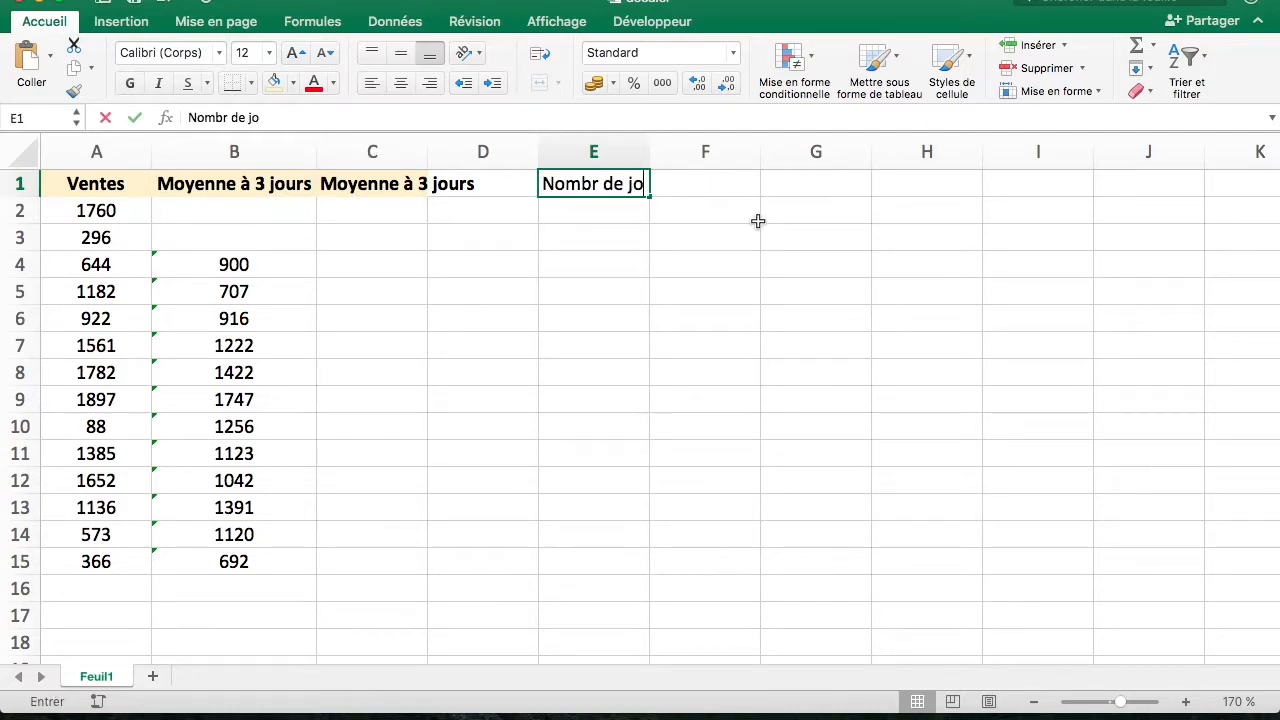
pyautogui.press('Return')
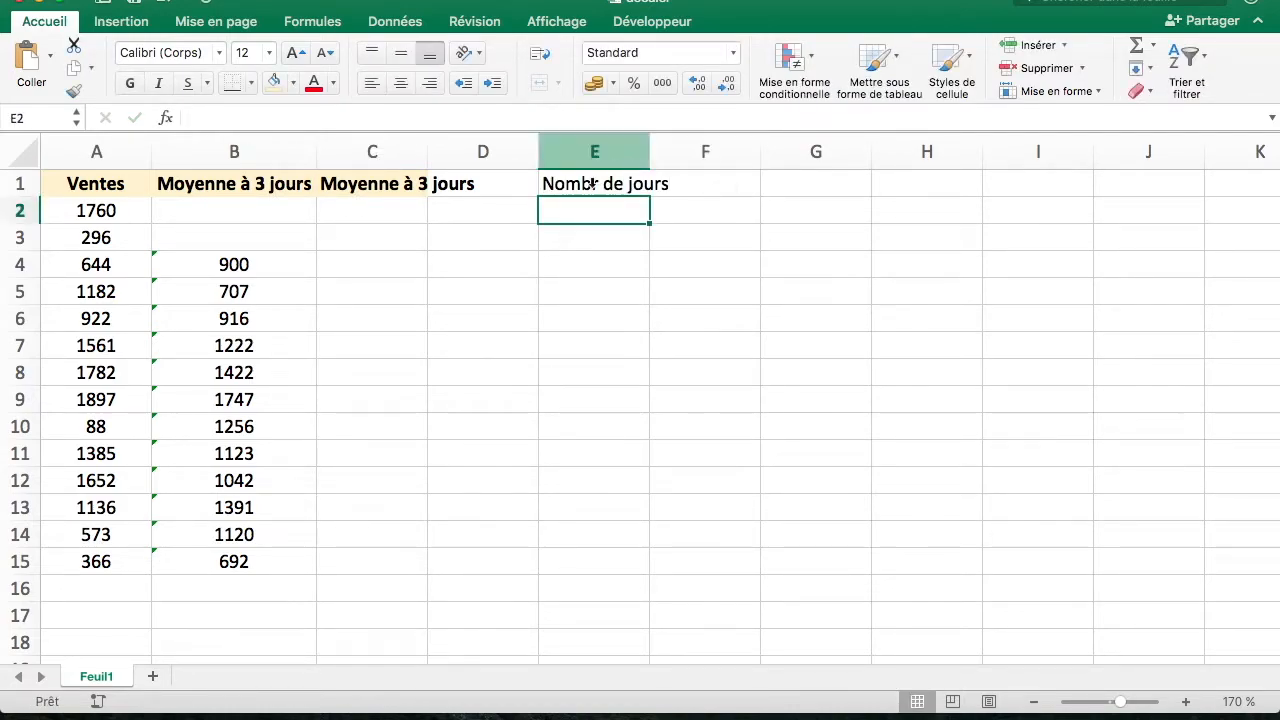
pyautogui.click(599, 184)
pyautogui.doubleClick(599, 184)
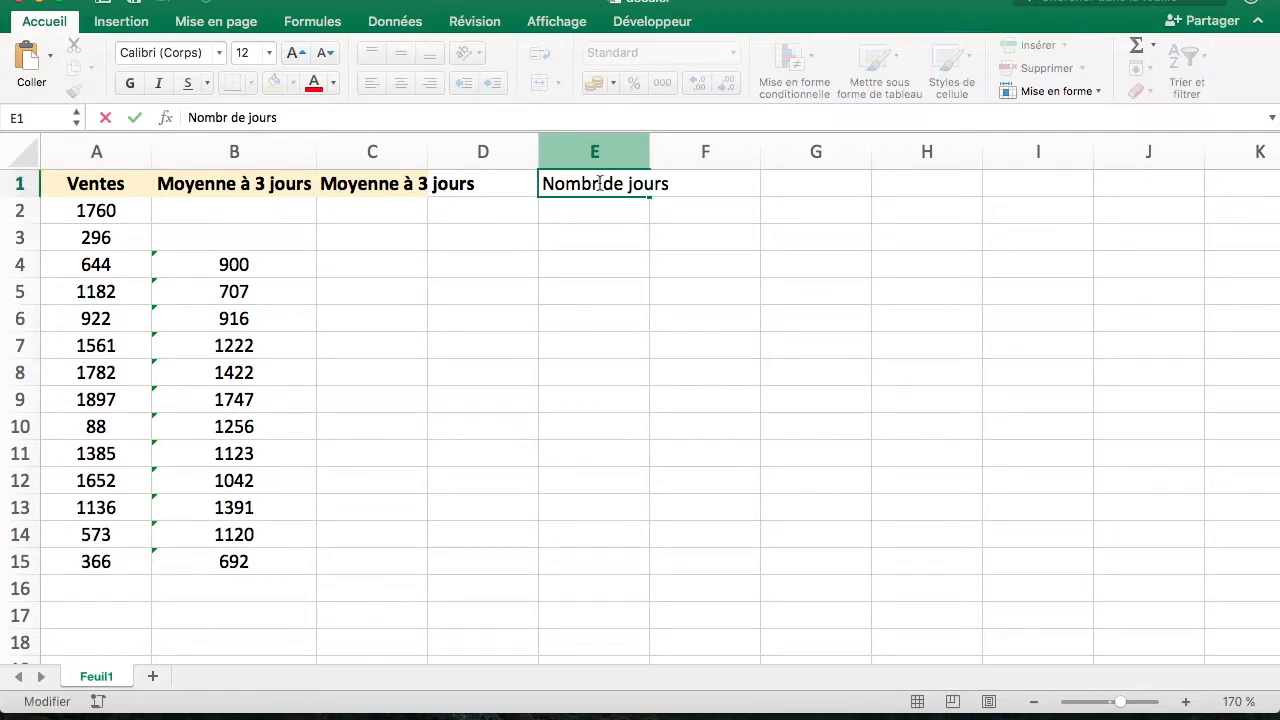
pyautogui.write('e')
pyautogui.press('Return')
pyautogui.moveTo(649, 160); pyautogui.dragTo(686, 159)
# Enter 3 as the number of days in cell F1
pyautogui.click(760, 189)
pyautogui.write('3')
pyautogui.press('Return')
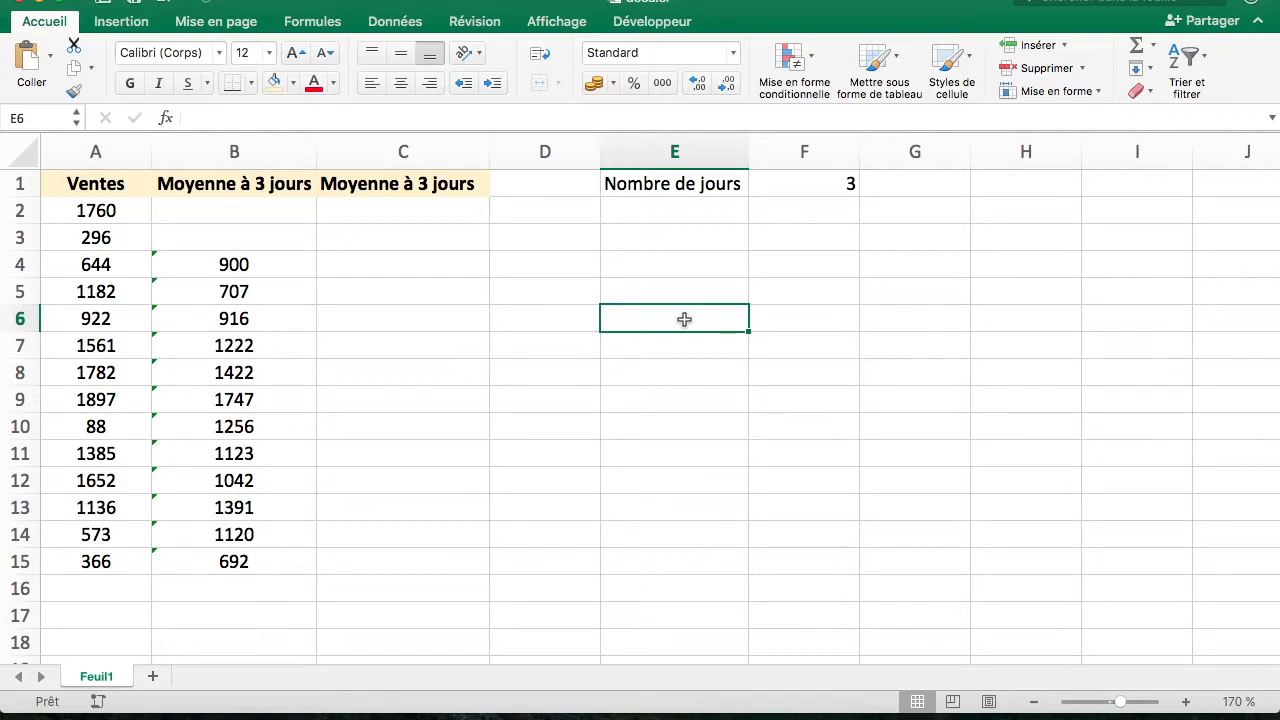
# Enter the formula =MOYENNE(DECALER(A2;0;0;-3;1)) in cell C2
pyautogui.click(427, 219)
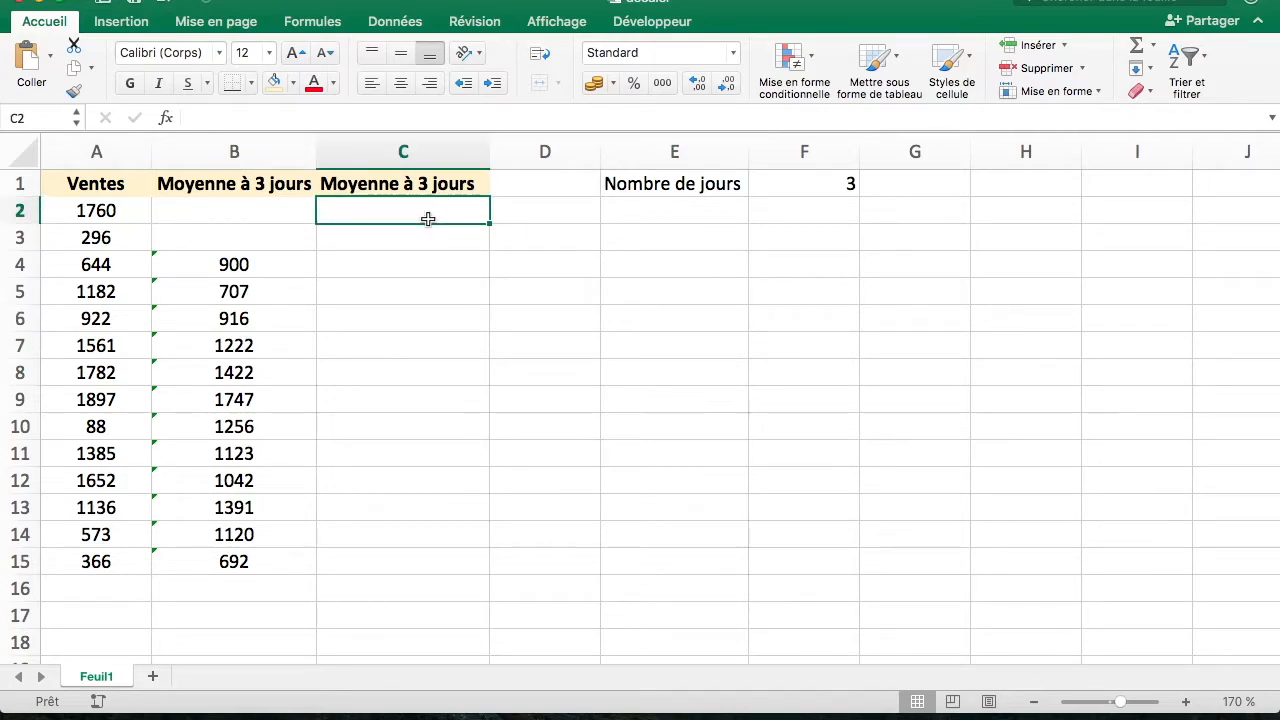
pyautogui.write('=moyenne')
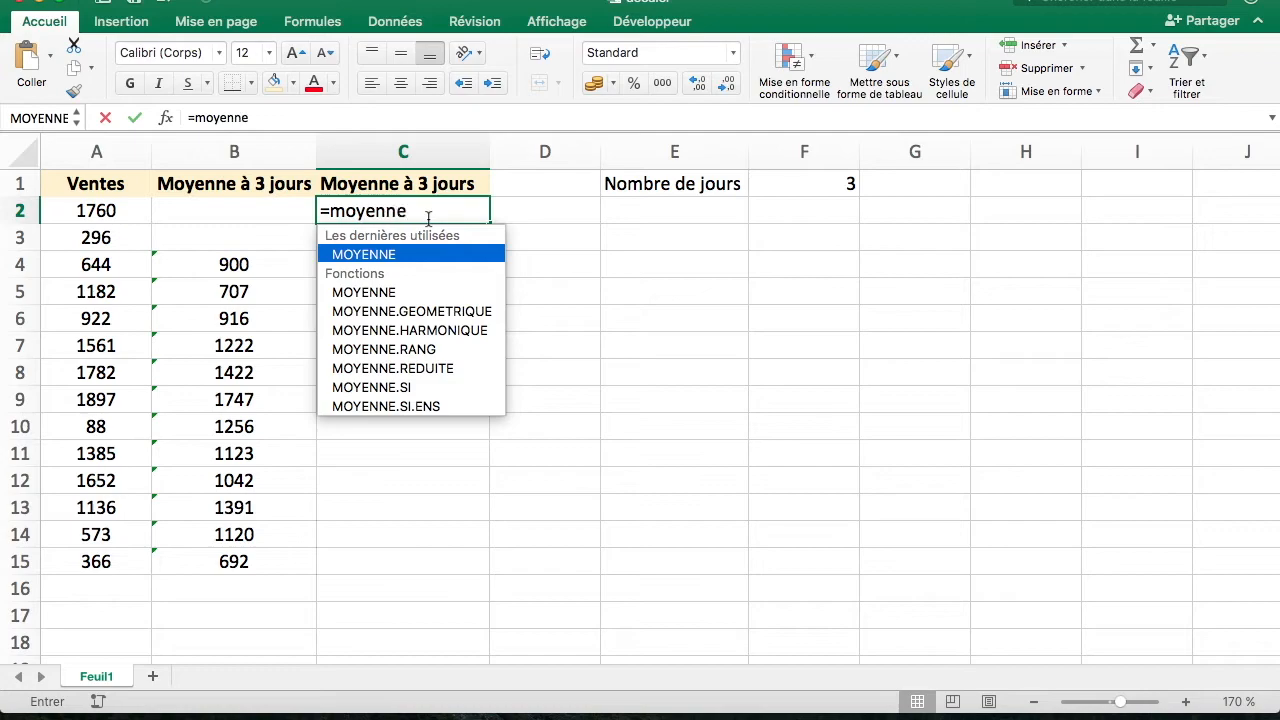
pyautogui.write('(')
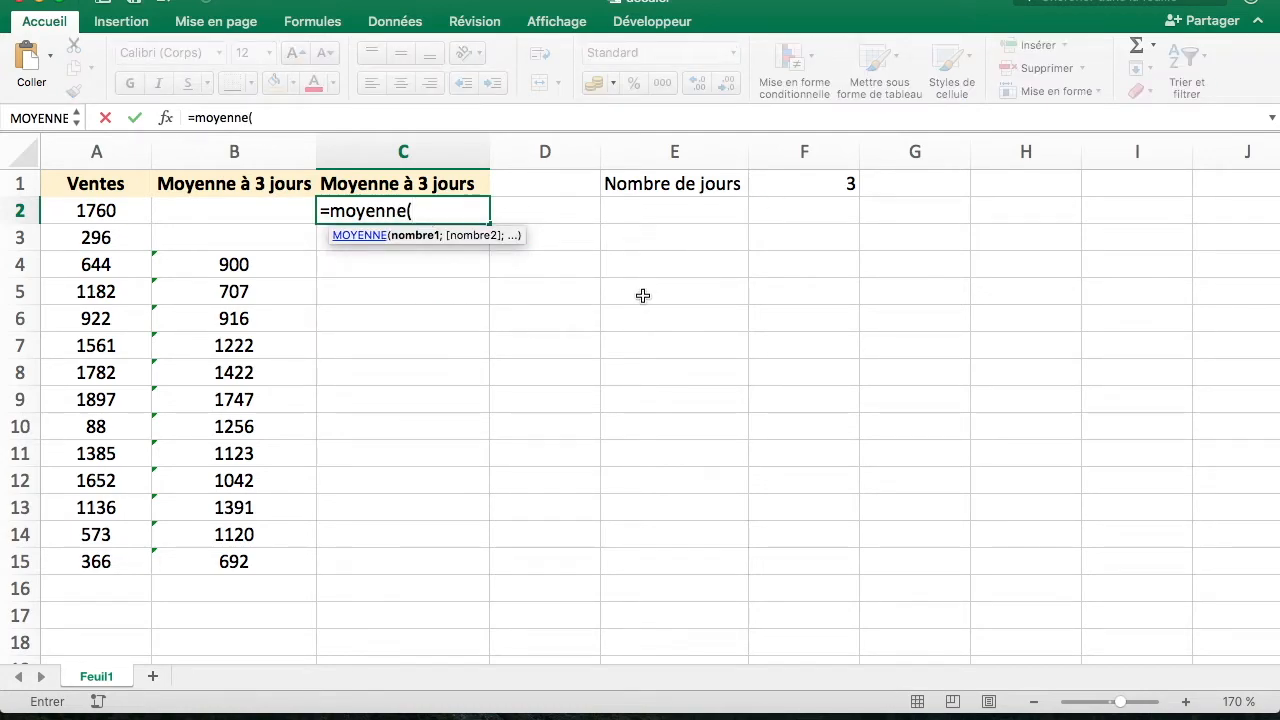
pyautogui.write('decaler')
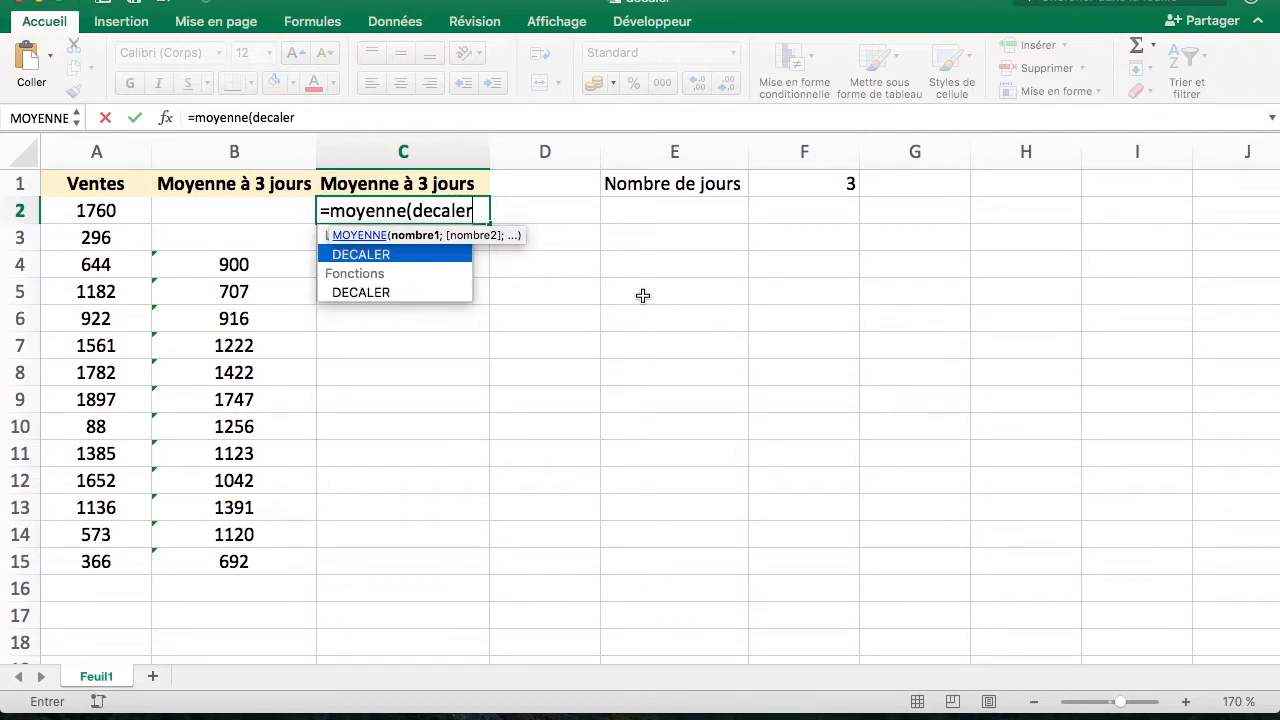
pyautogui.write('(')
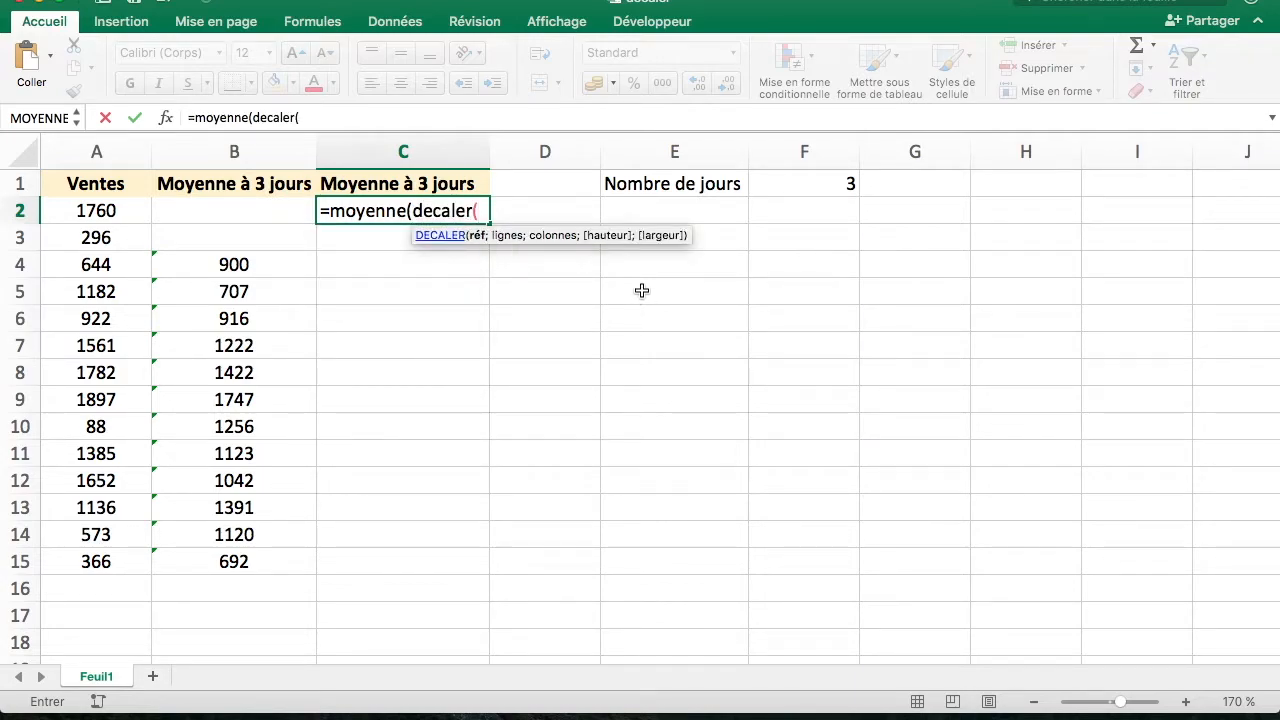
pyautogui.click(130, 218)
pyautogui.write(';')
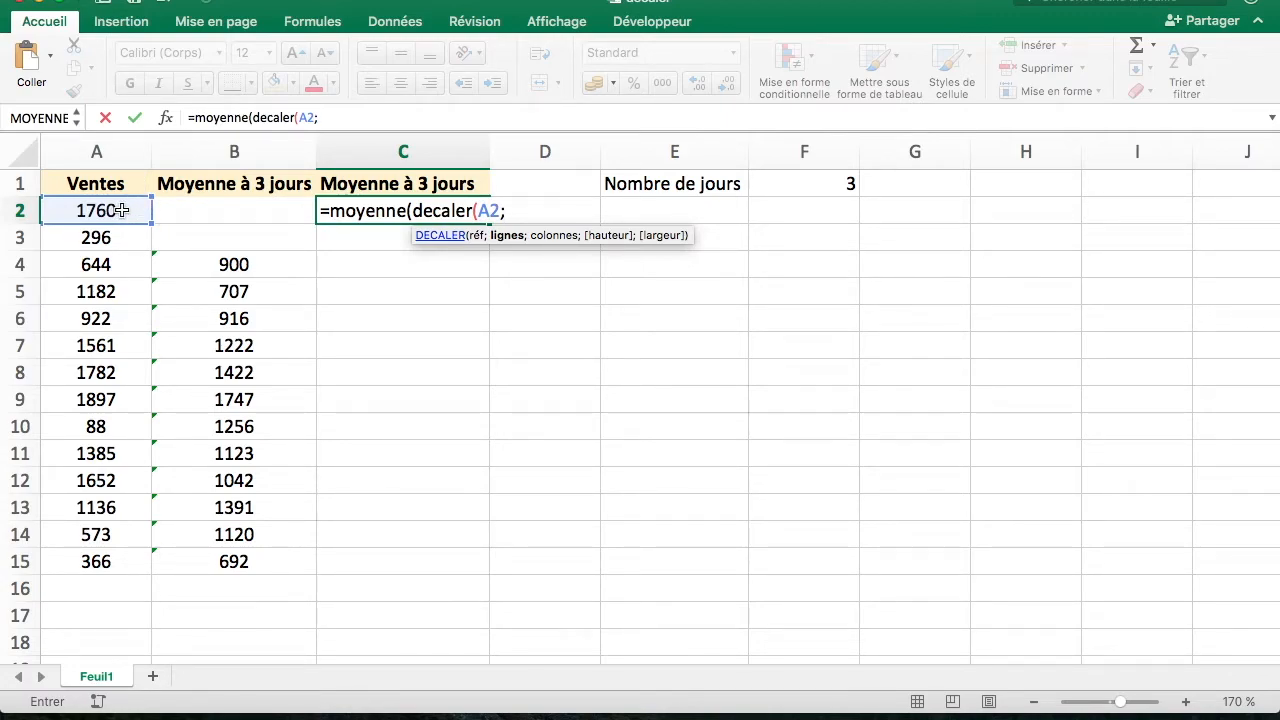
pyautogui.write('0;0')
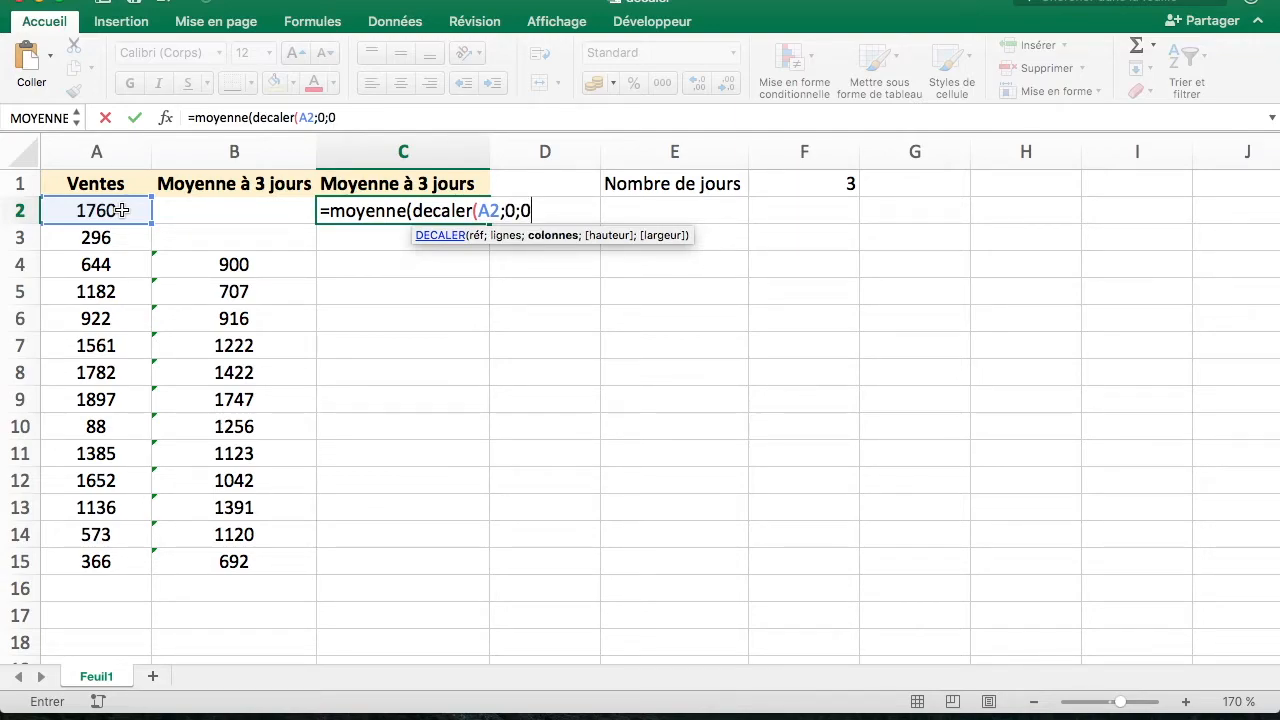
pyautogui.write(';')
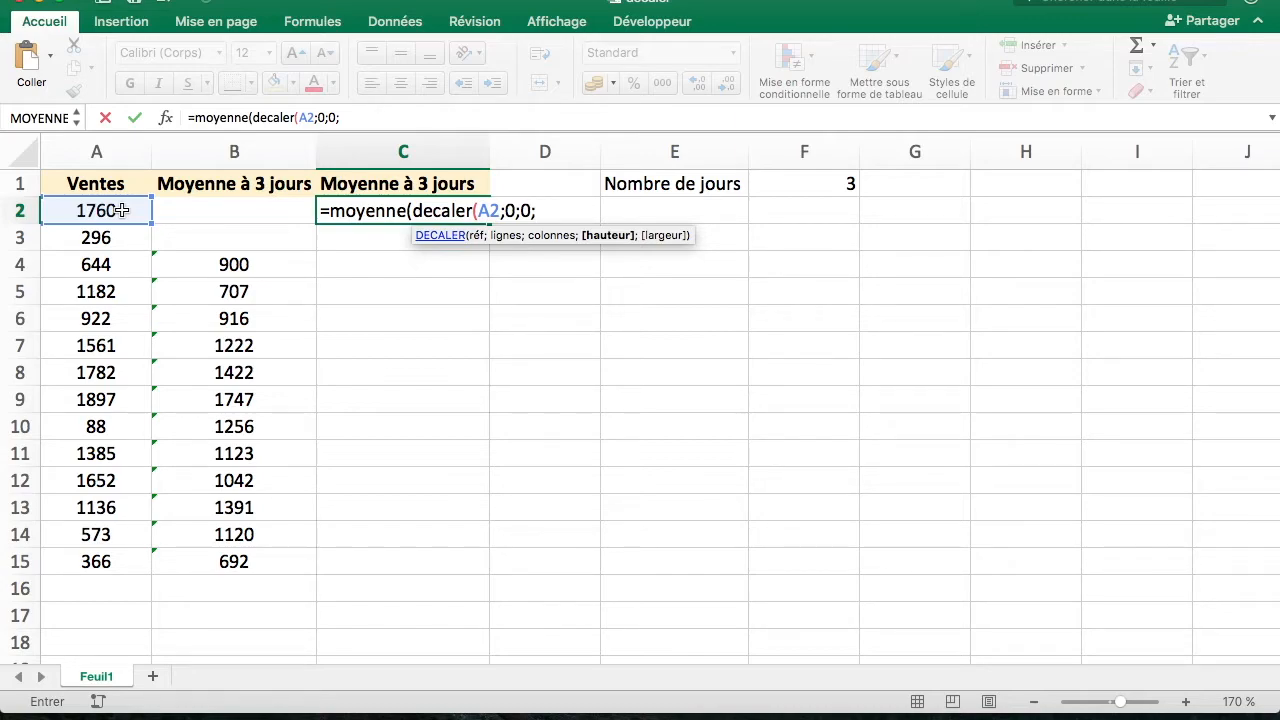
pyautogui.write('-3;1')
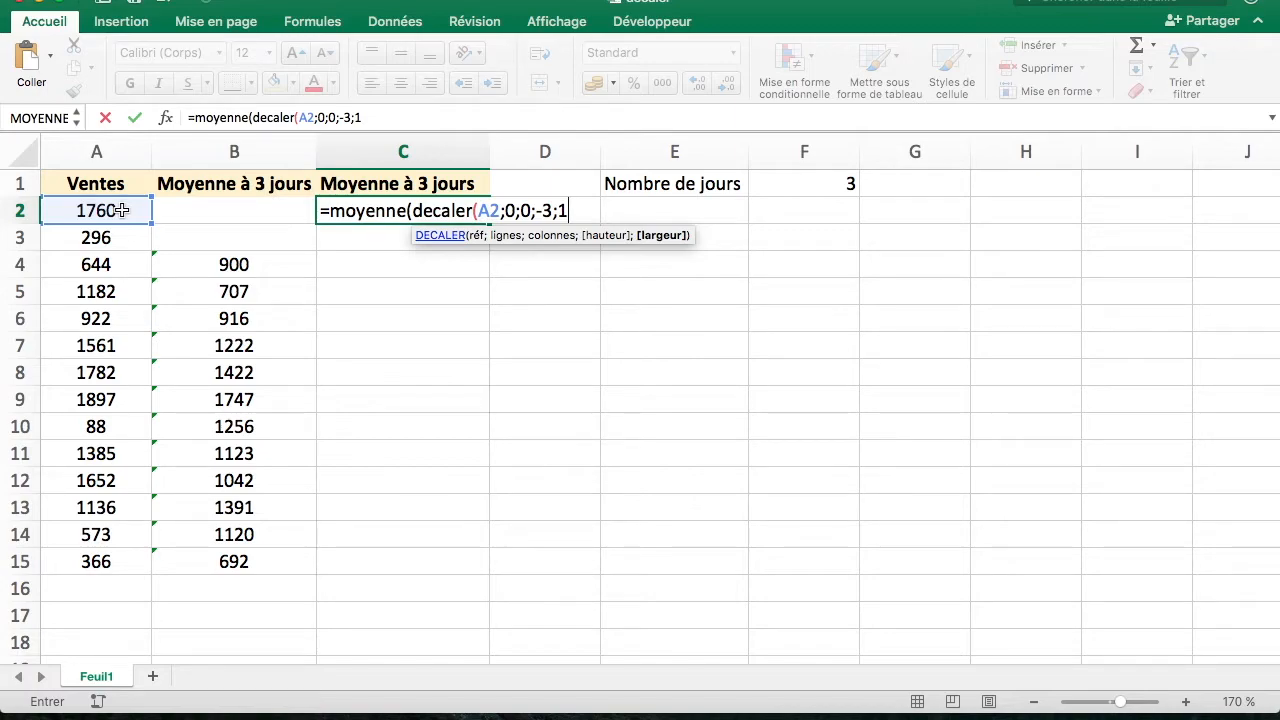
pyautogui.write('))')
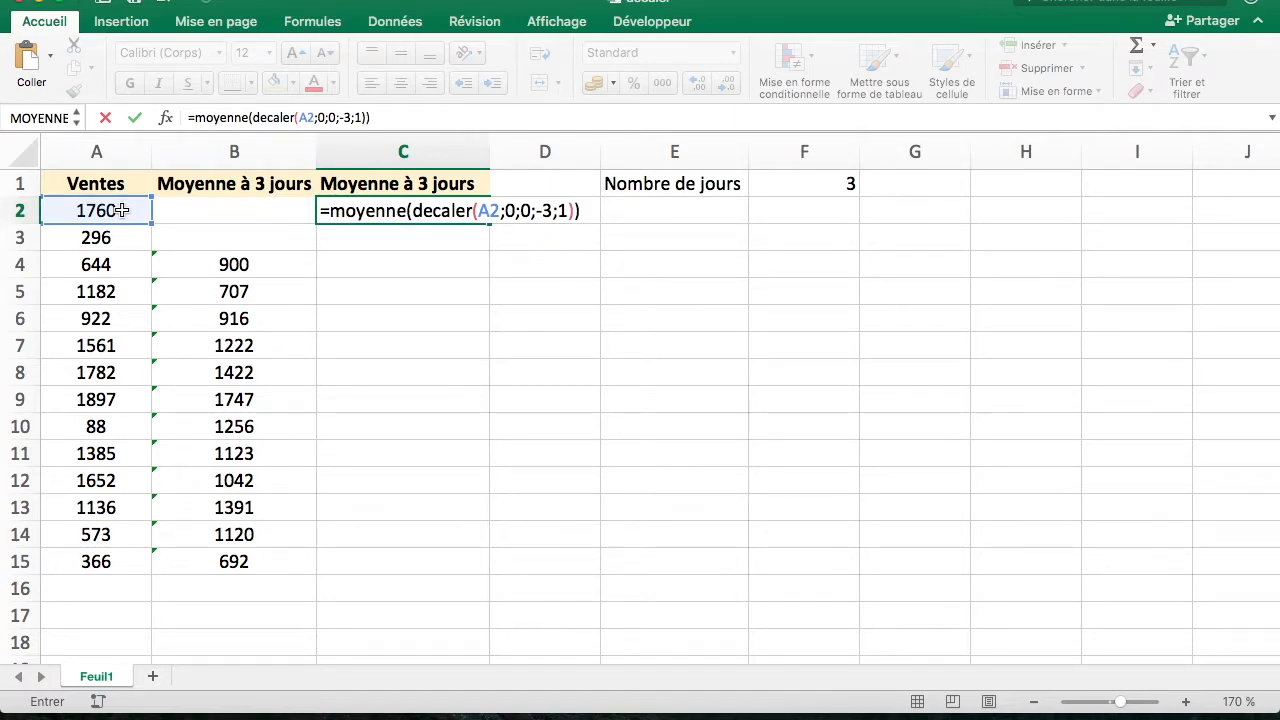
pyautogui.press('Return')
# Copy the DECALER average formula from C2 down to C15, and clear cell C2
pyautogui.click(370, 218)
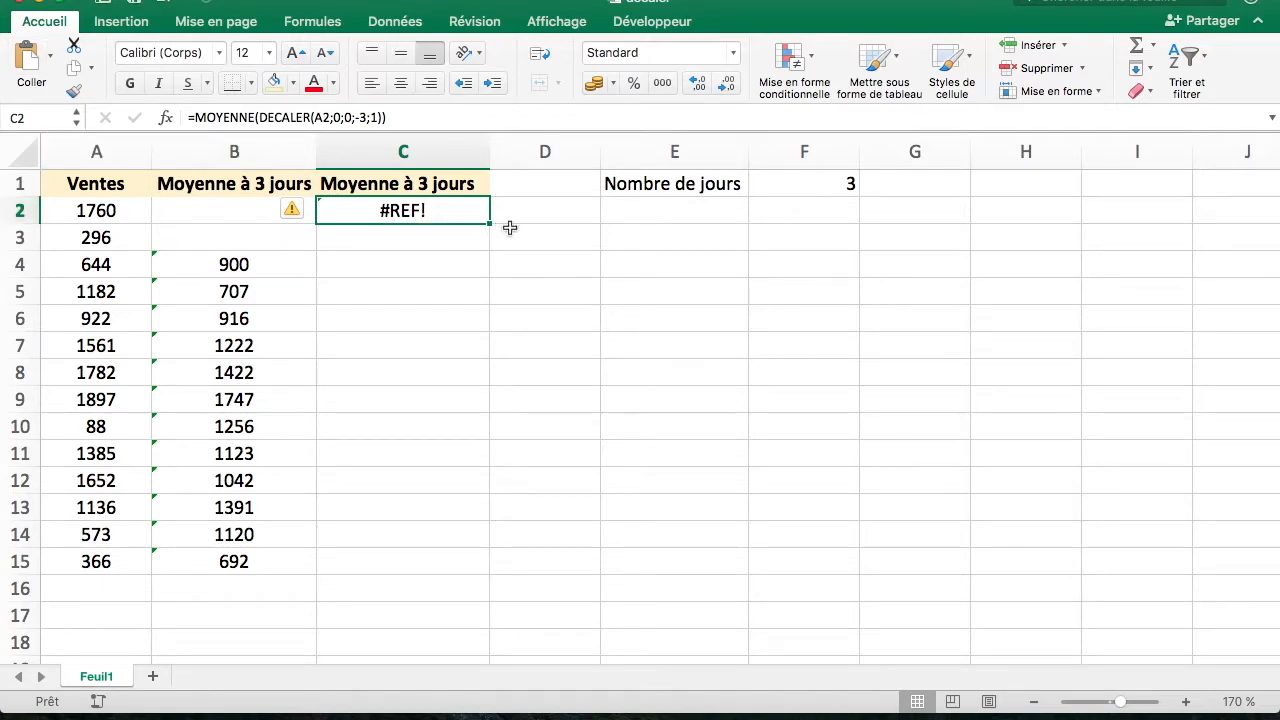
pyautogui.moveTo(491, 224); pyautogui.dragTo(468, 578)
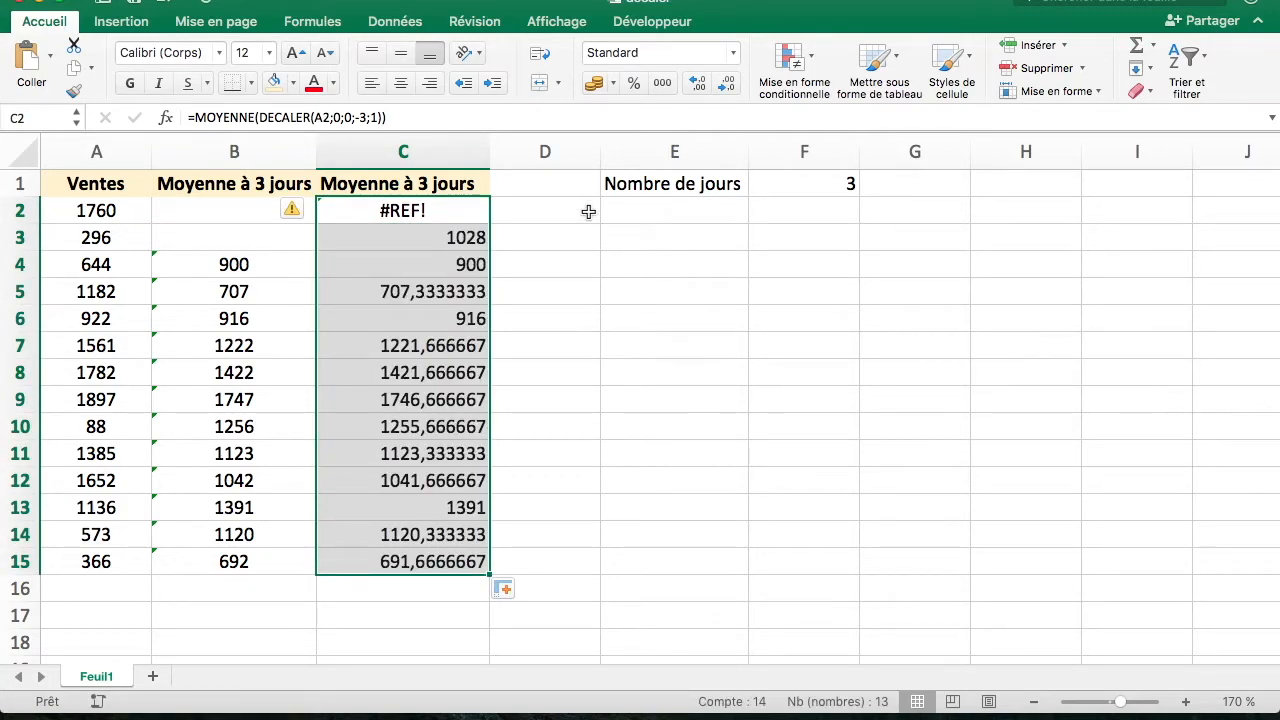
pyautogui.click(476, 218)
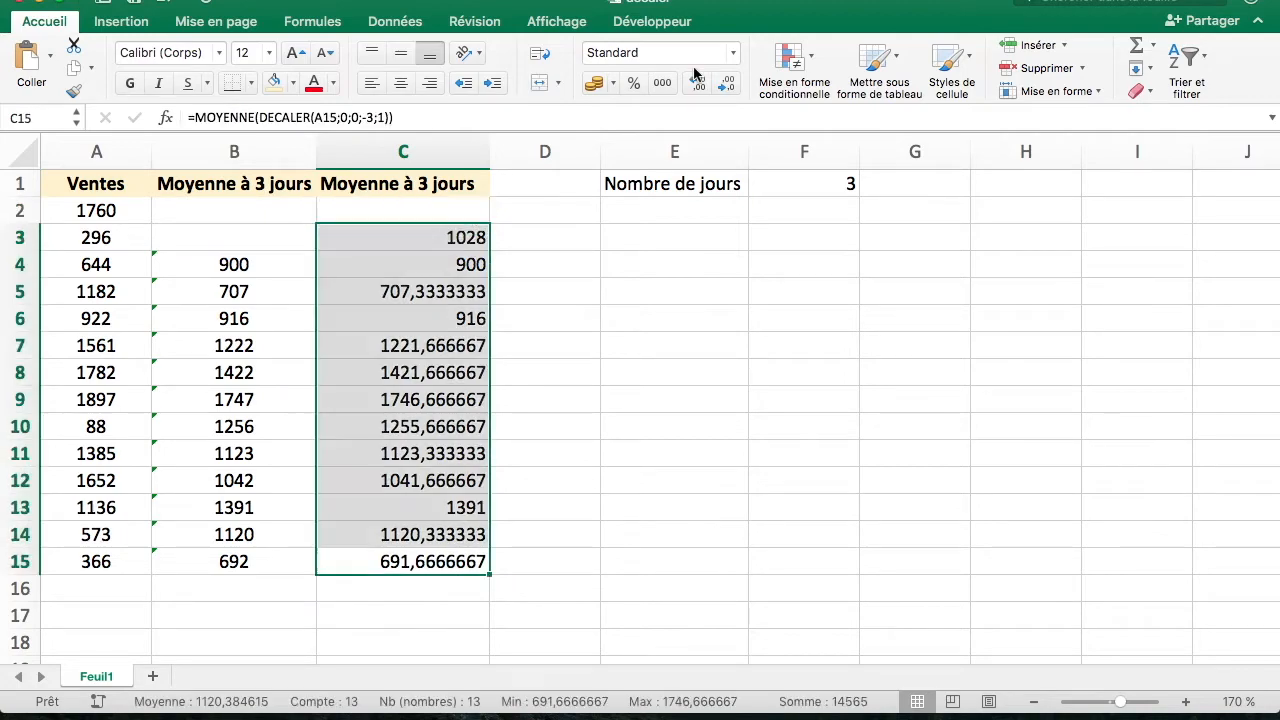
# Show the averages in C3:C15 without decimals
pyautogui.click(729, 86)
pyautogui.click(729, 86)
pyautogui.click(729, 86)
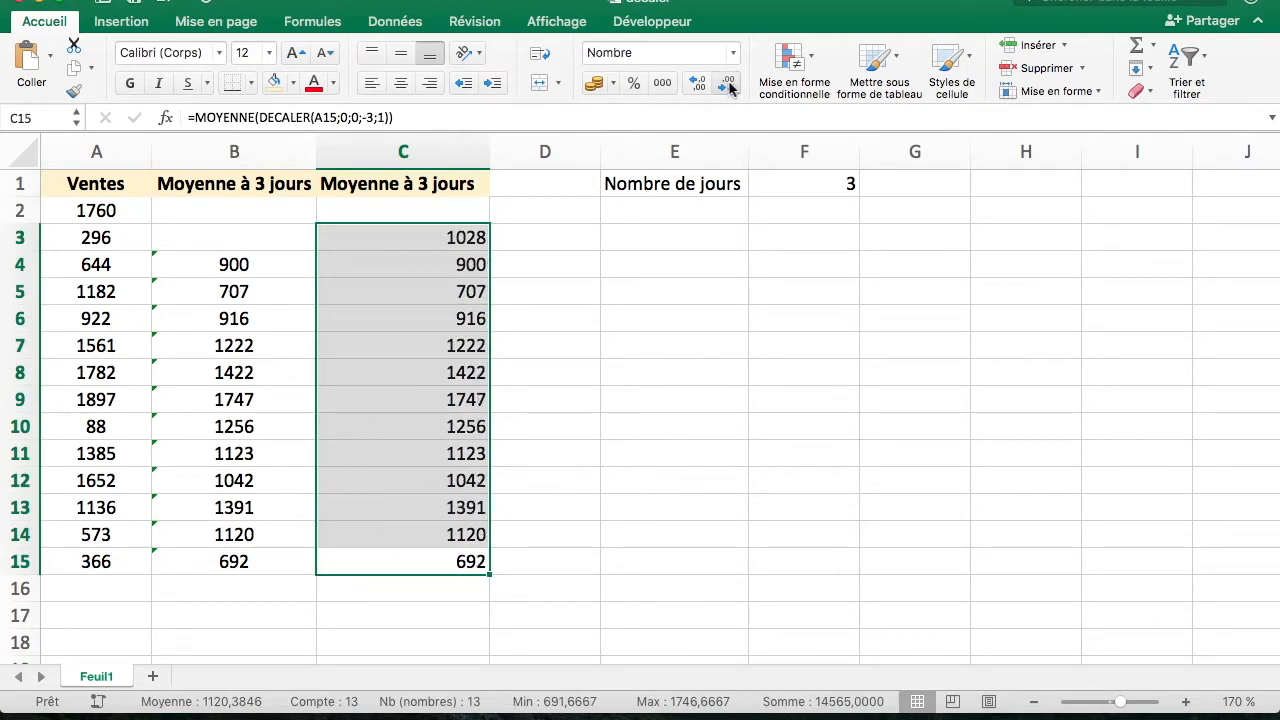
# Examine the DECALER formula in C4 and check the average of the sales in A2:A4
pyautogui.doubleClick(472, 265)
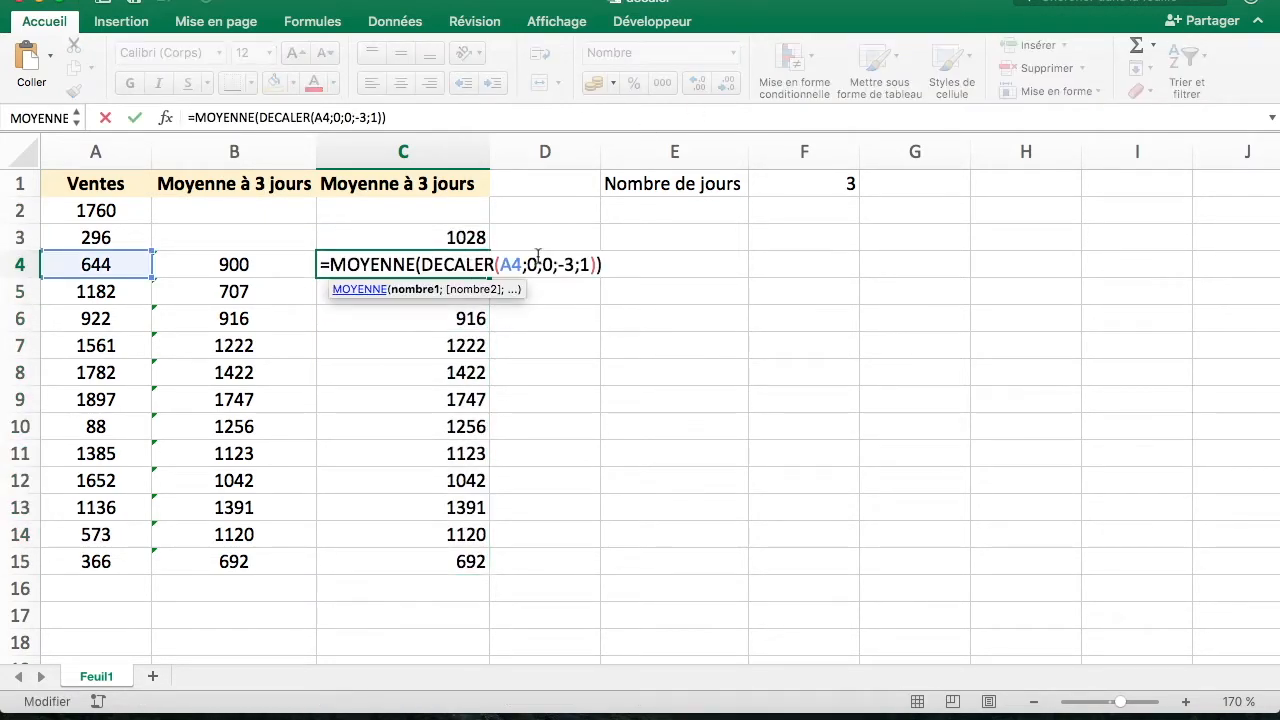
pyautogui.click(513, 264)
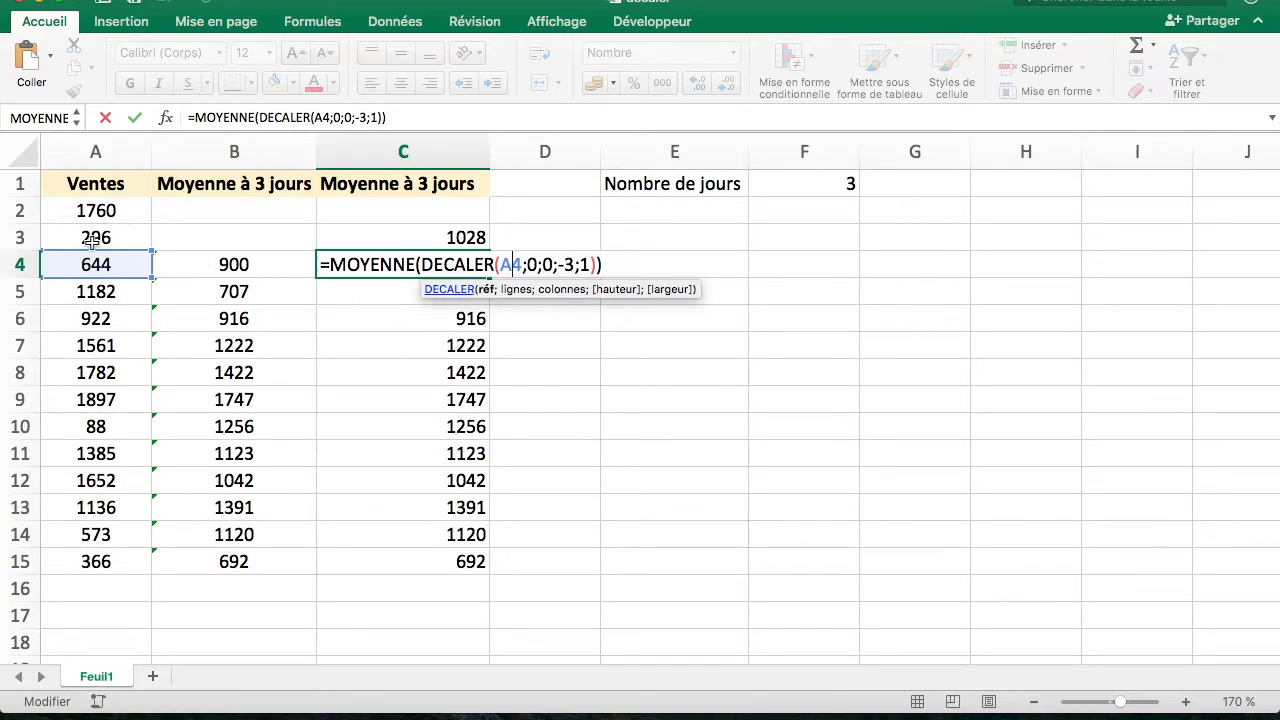
pyautogui.moveTo(97, 208); pyautogui.dragTo(104, 272)
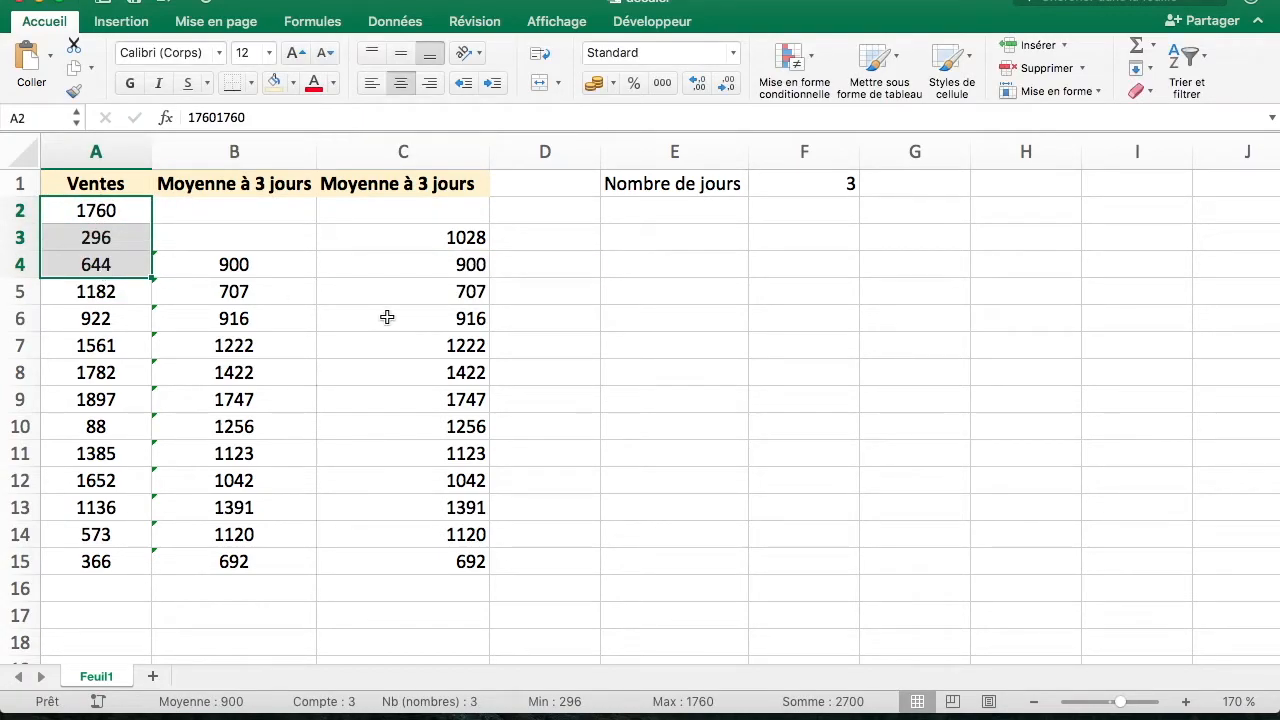
pyautogui.click(463, 262)
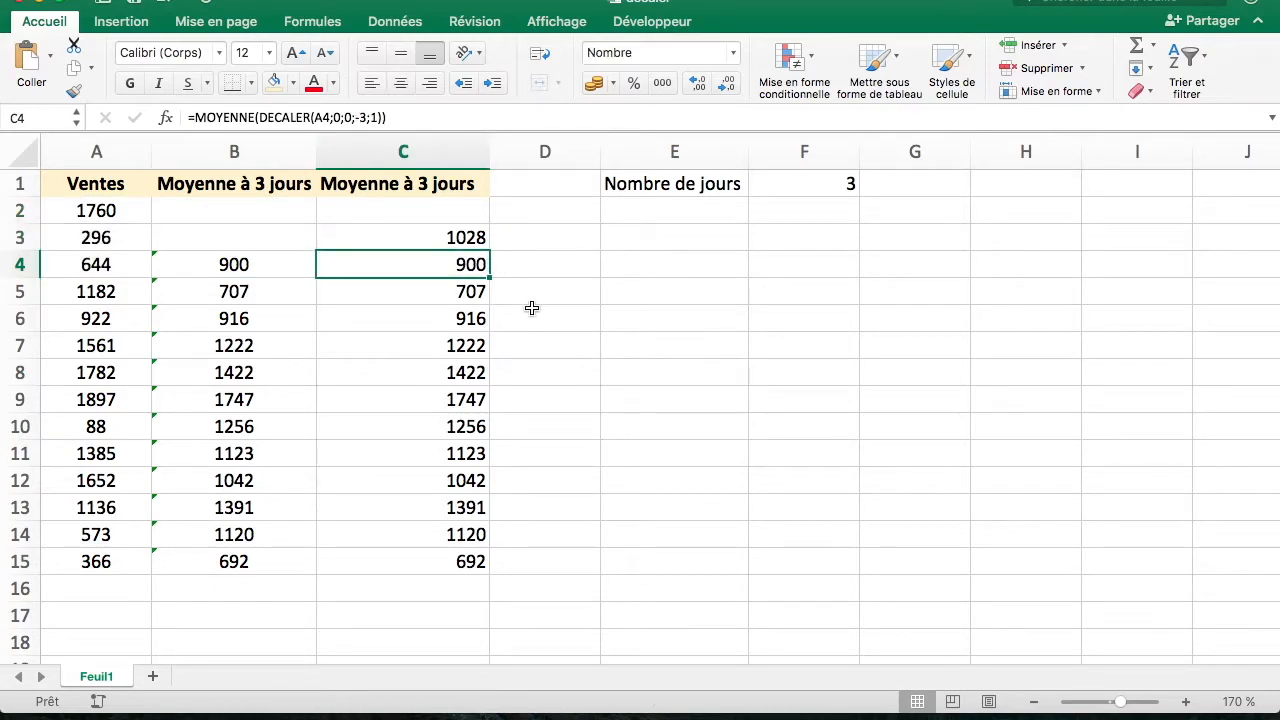
# Replace the 3 in C3's DECALER height with a reference to F1, keeping the minus sign, and copy the formula down to C15
pyautogui.click(468, 243)
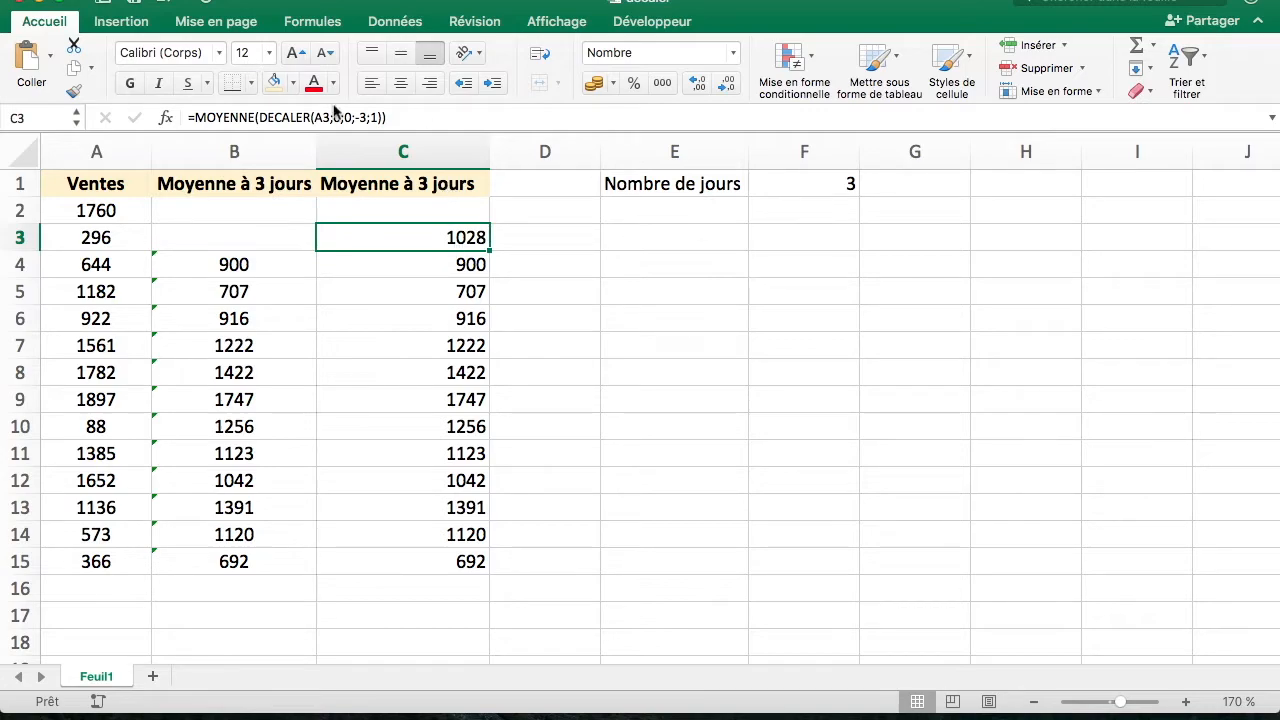
pyautogui.click(366, 117)
pyautogui.press('BackSpace')
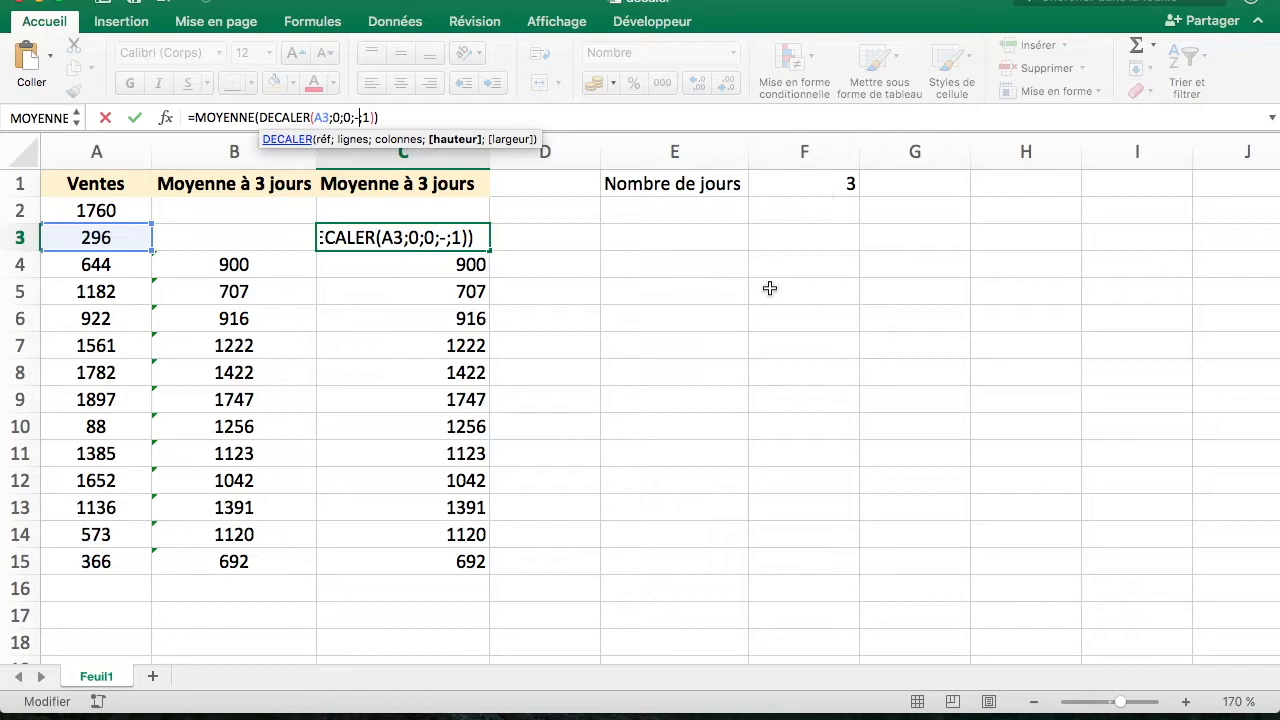
pyautogui.click(814, 186)
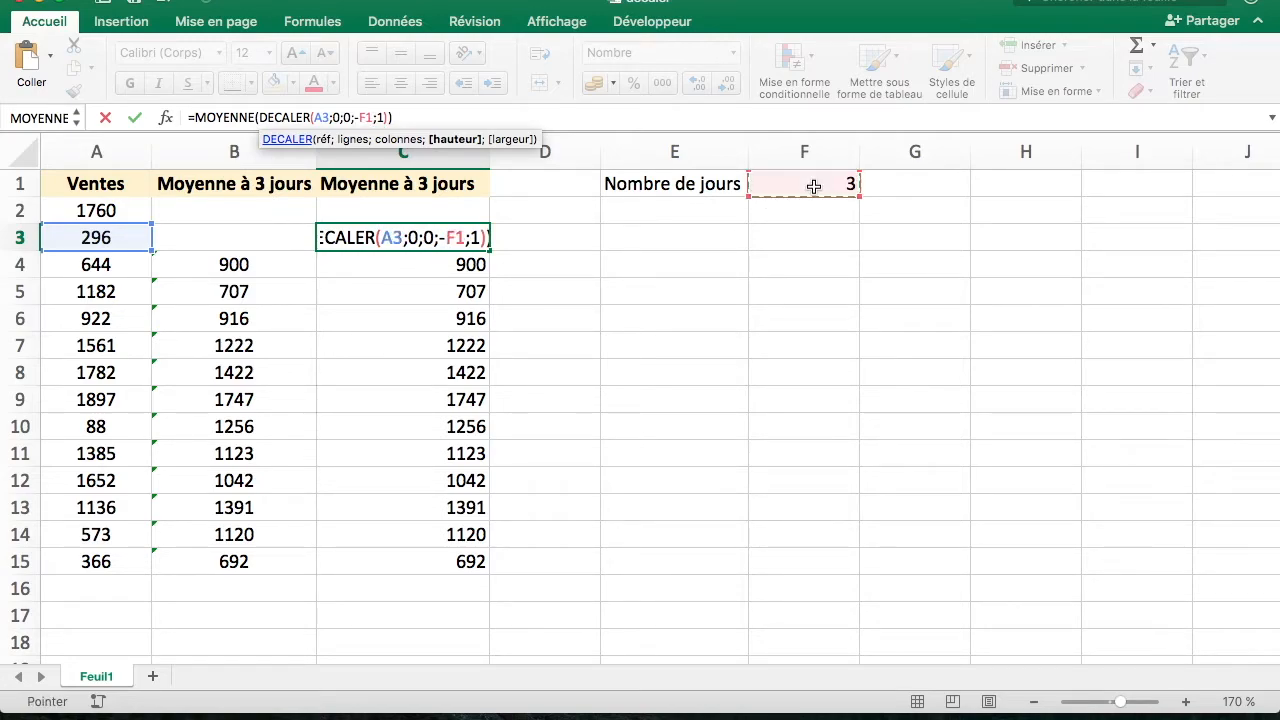
pyautogui.press('Return')
pyautogui.click(451, 240)
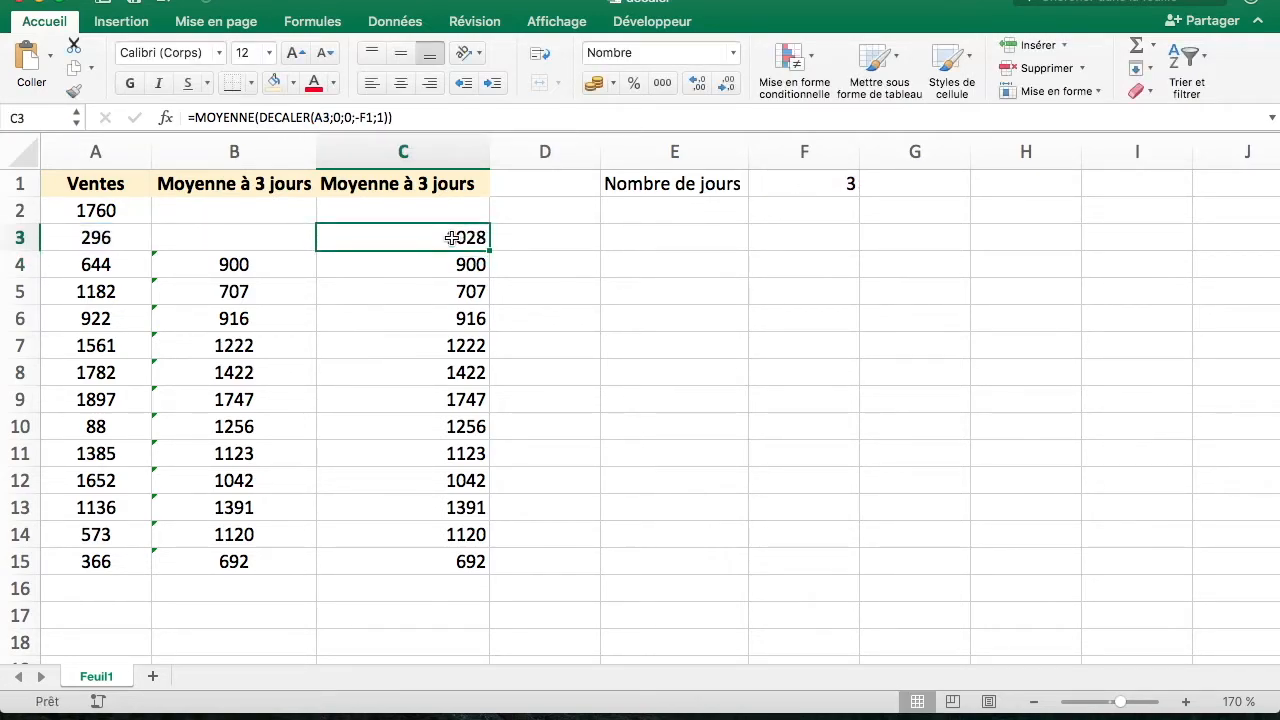
pyautogui.doubleClick(490, 250)
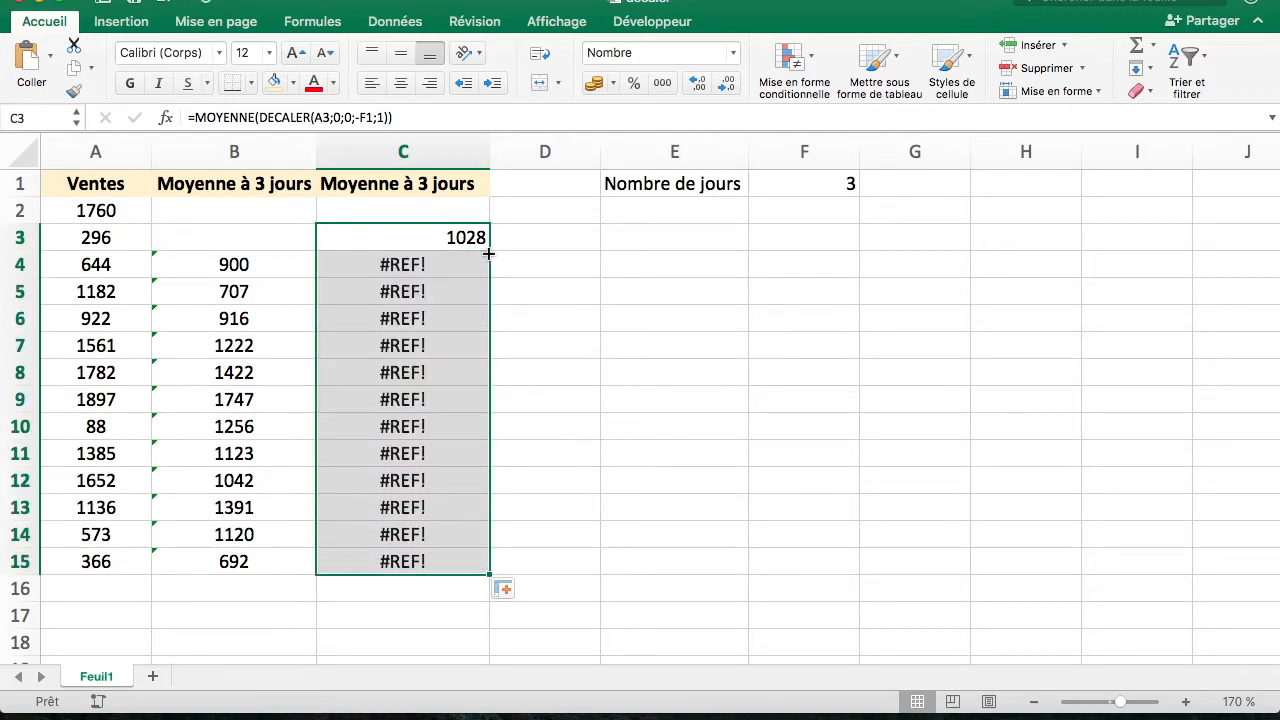
# Make the F1 reference in C3's formula absolute as $F$1 and copy the formula down to C15
pyautogui.click(475, 238)
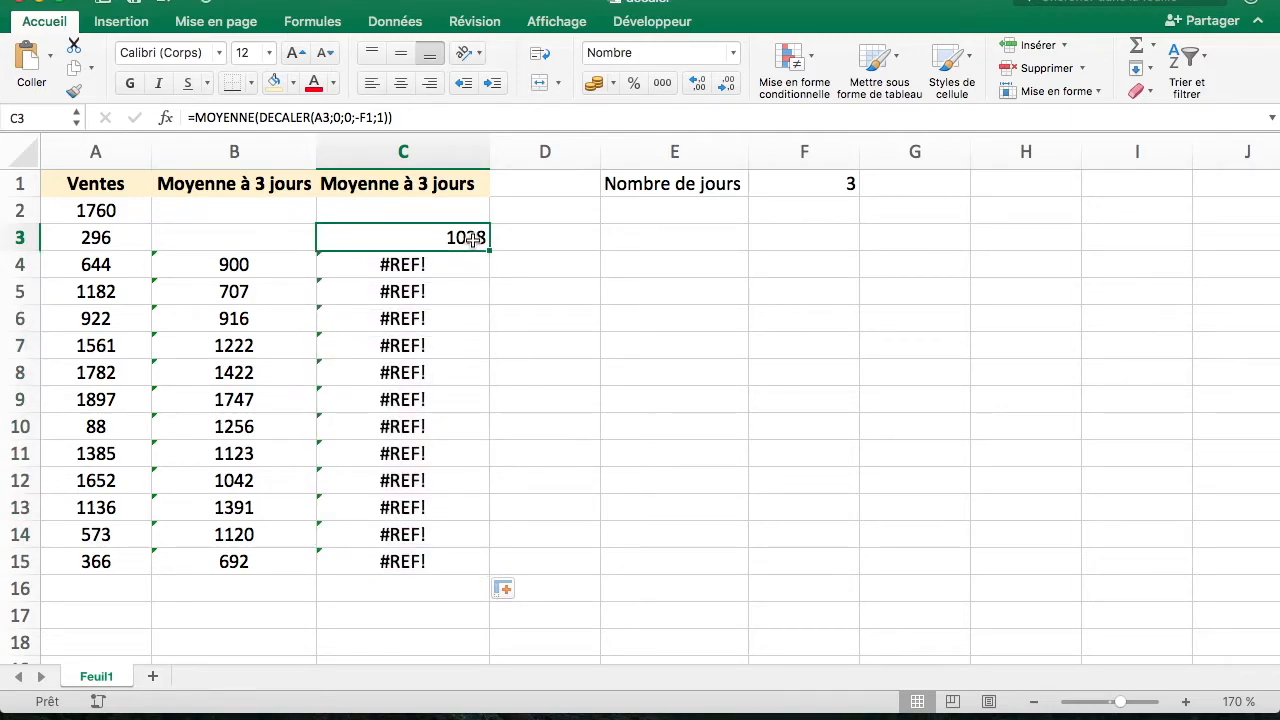
pyautogui.click(366, 117)
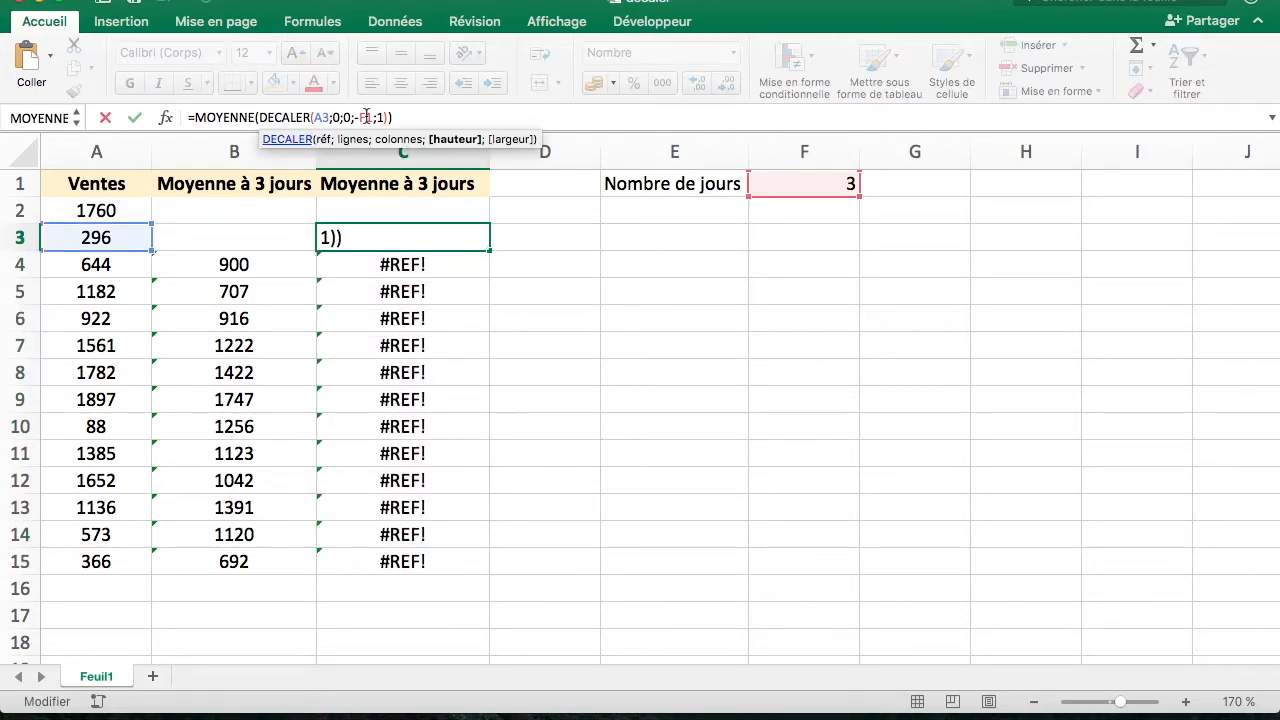
pyautogui.press('Return')
pyautogui.click(486, 240)
pyautogui.click(801, 183)
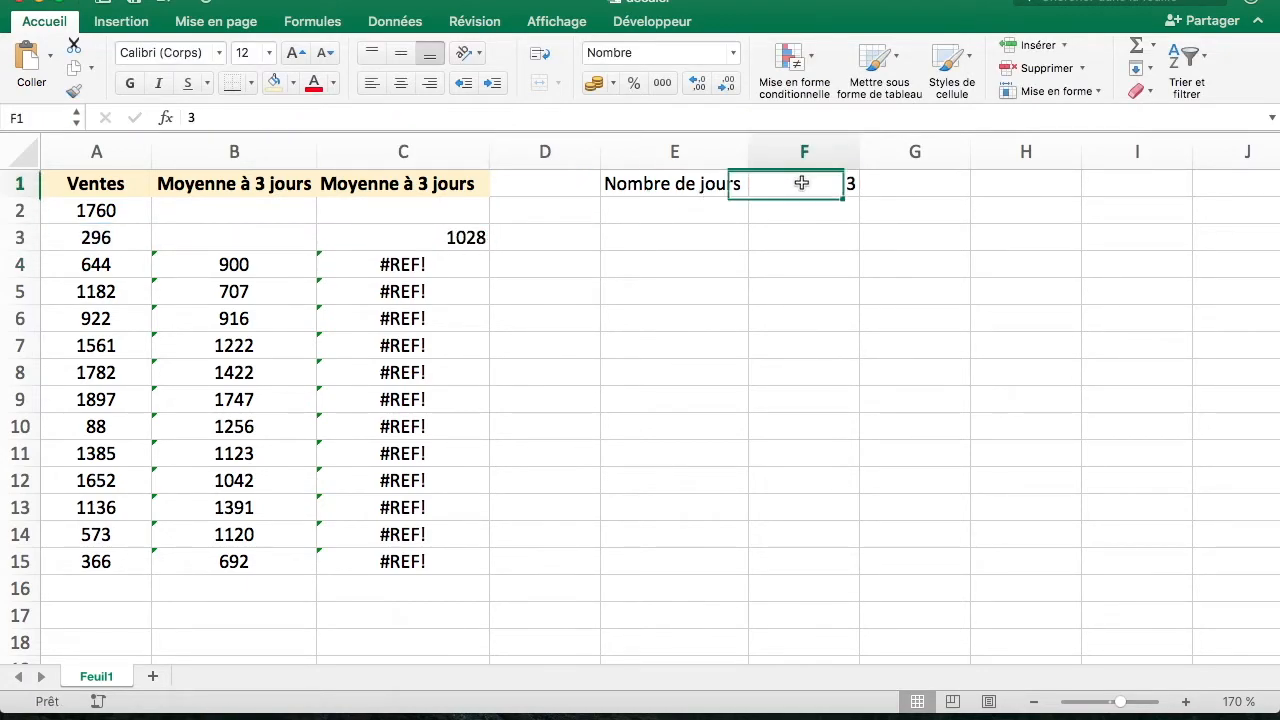
pyautogui.click(466, 238)
pyautogui.doubleClick(489, 250)
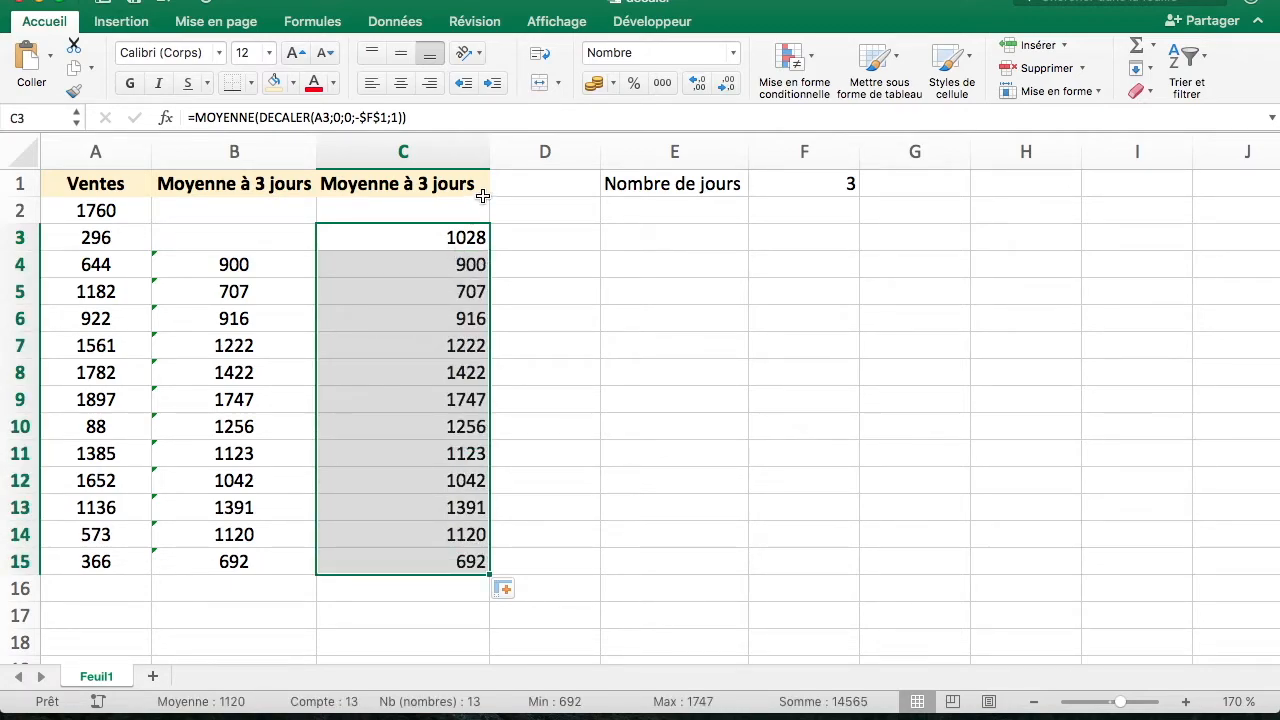
# Set the number of days in cell F1 to 4
pyautogui.click(781, 185)
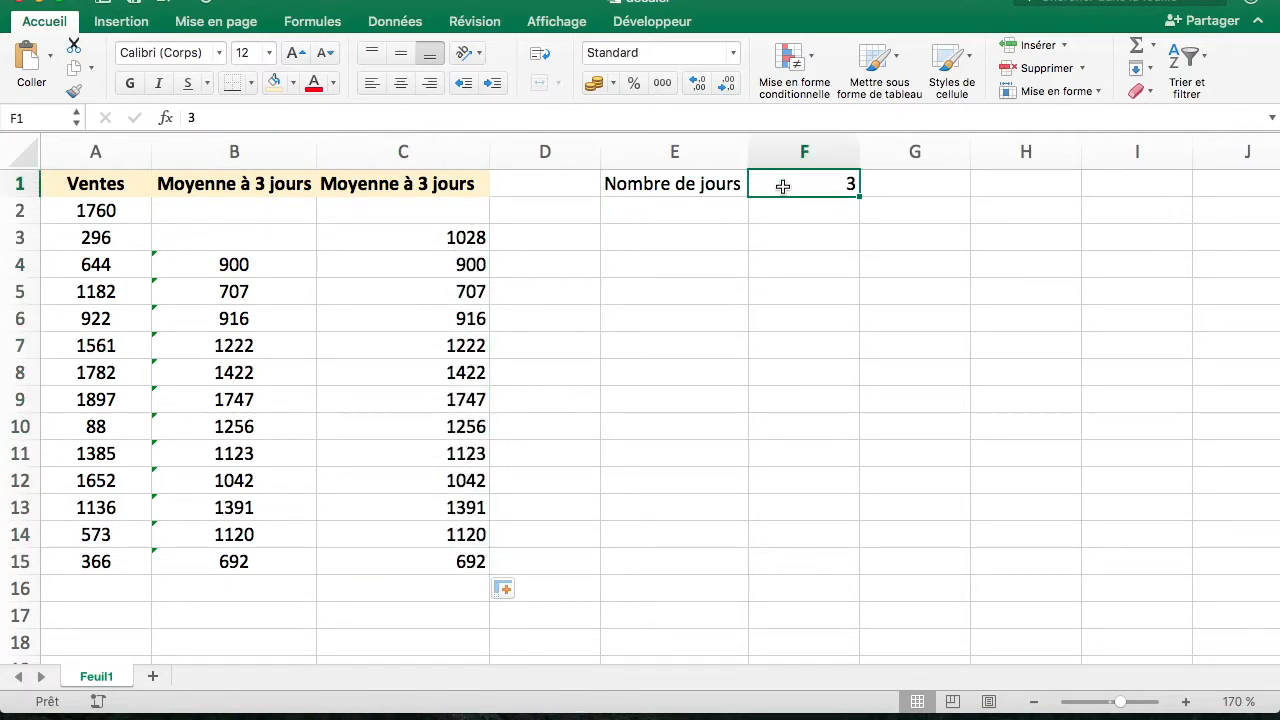
pyautogui.write('4')
pyautogui.press('Return')
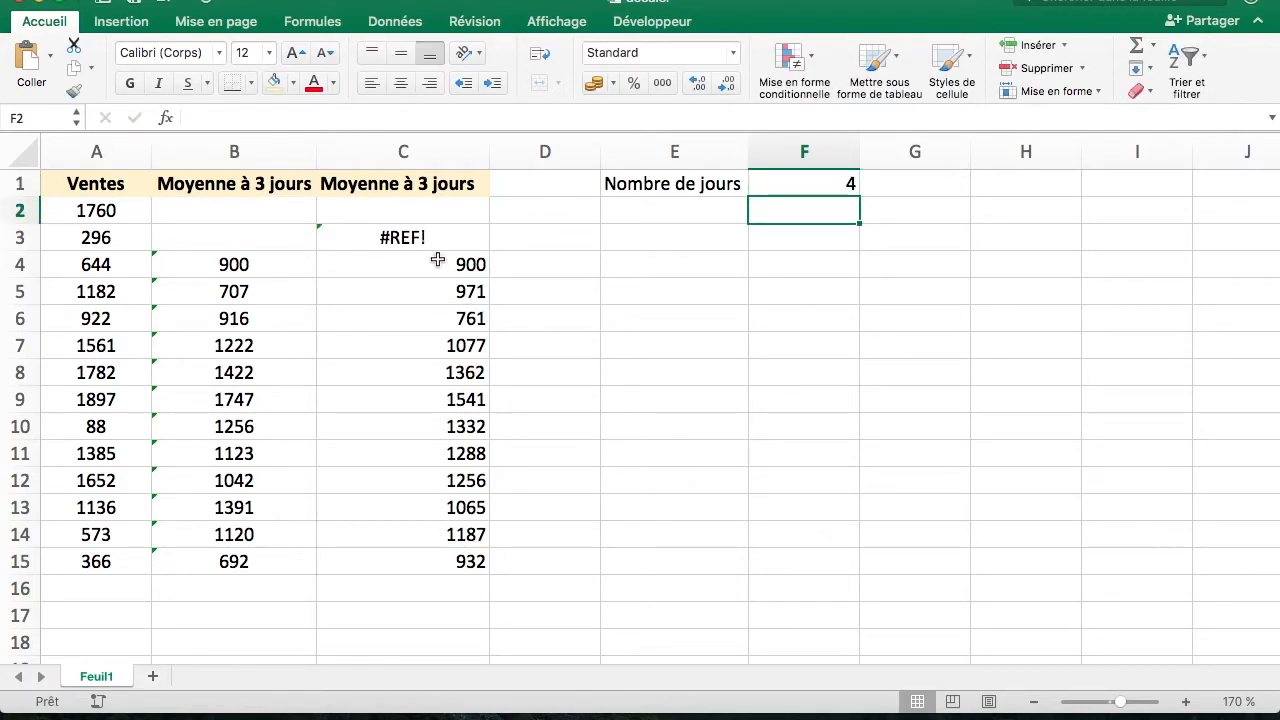
# Examine the average formulas in C4 and C15 and check the average of the sales in A12:A15
pyautogui.click(437, 260)
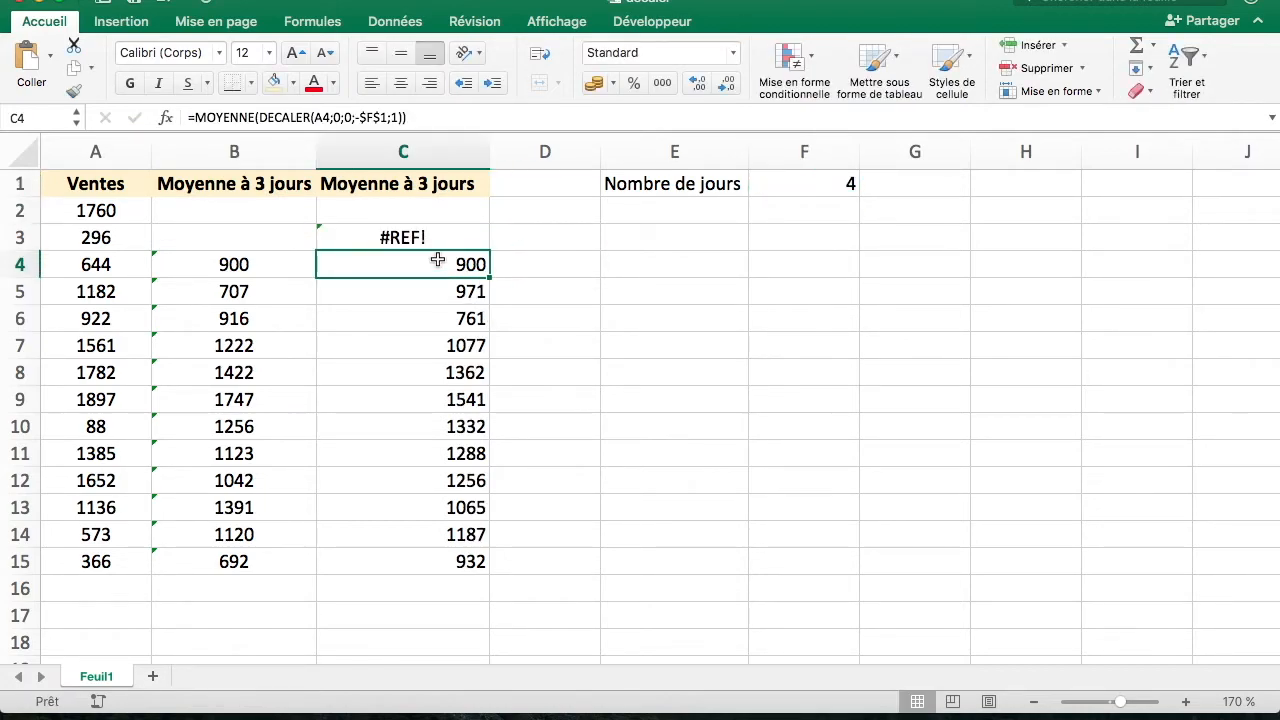
pyautogui.click(474, 566)
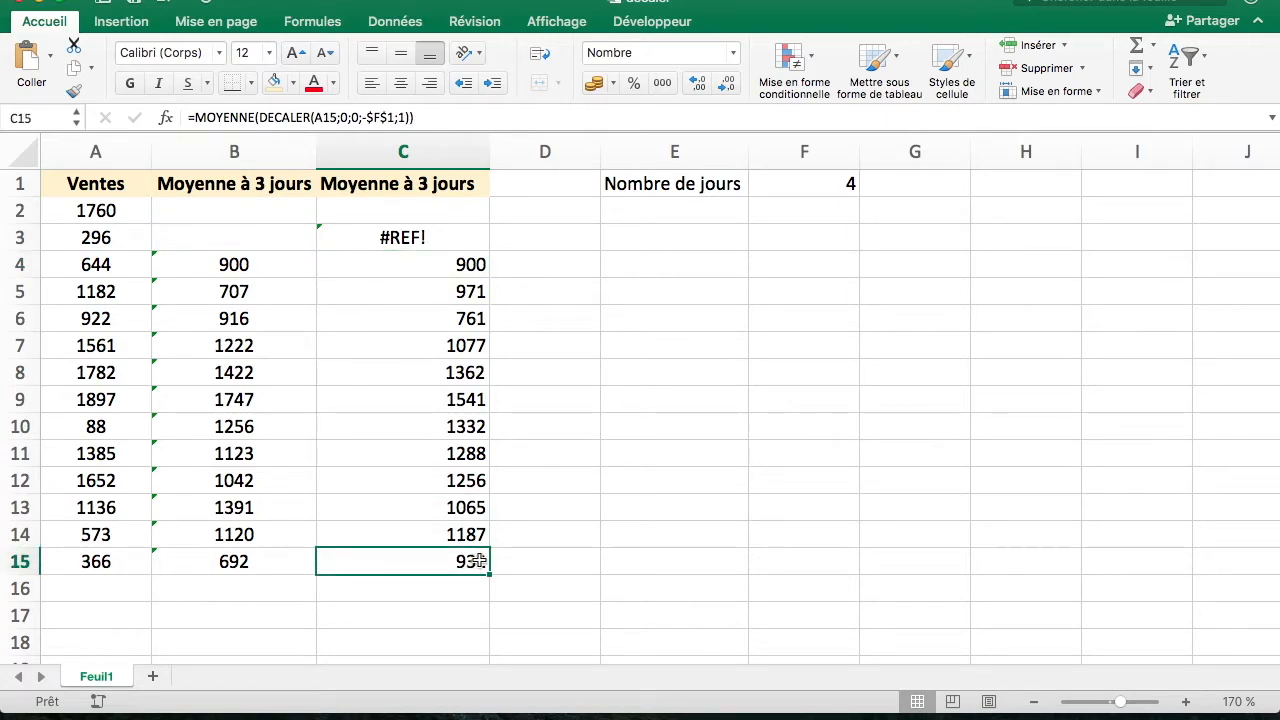
pyautogui.moveTo(123, 566); pyautogui.dragTo(123, 481)
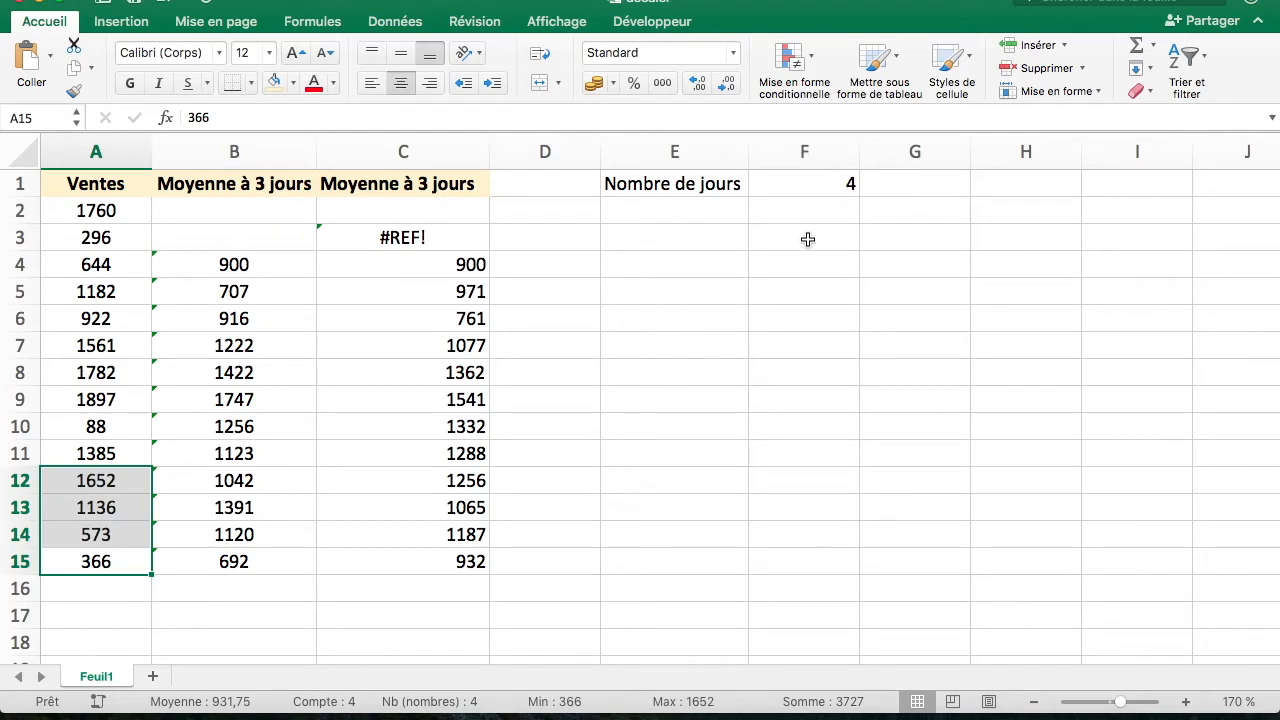
# Copy the average formula from C3 up into C2
pyautogui.click(403, 237)
pyautogui.click(405, 212)
pyautogui.click(471, 247)
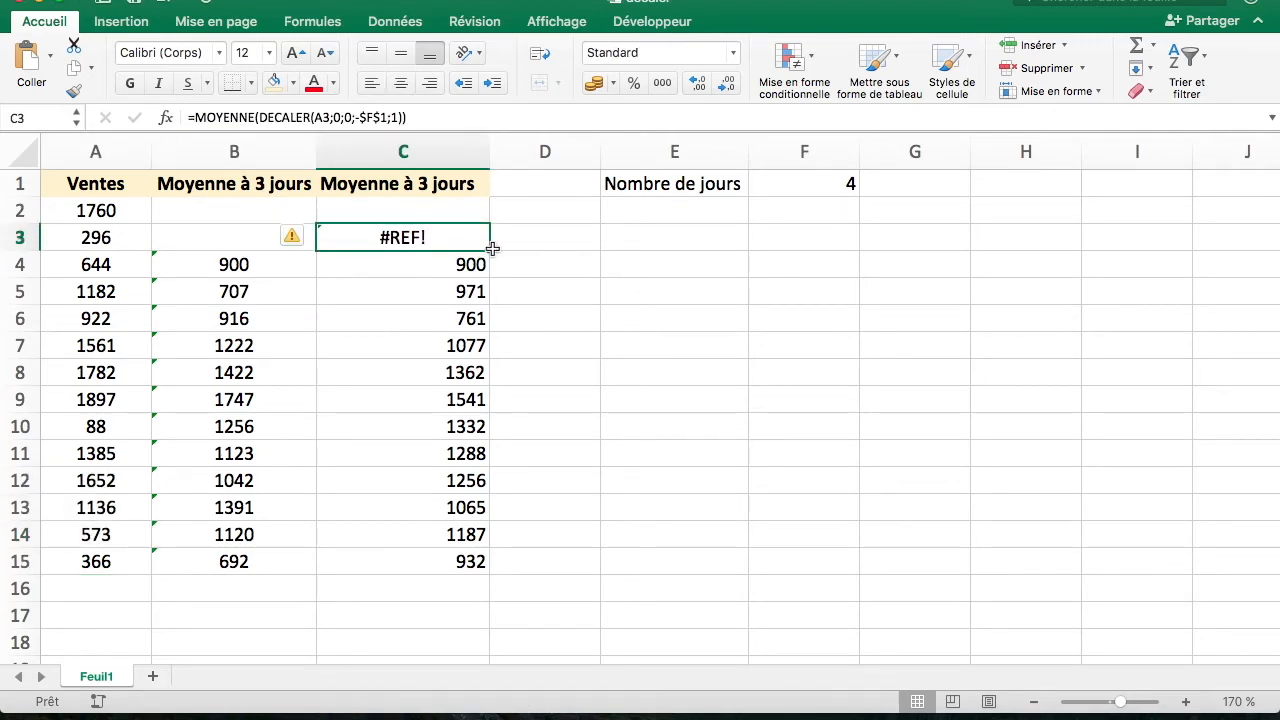
pyautogui.moveTo(489, 250); pyautogui.dragTo(489, 206)
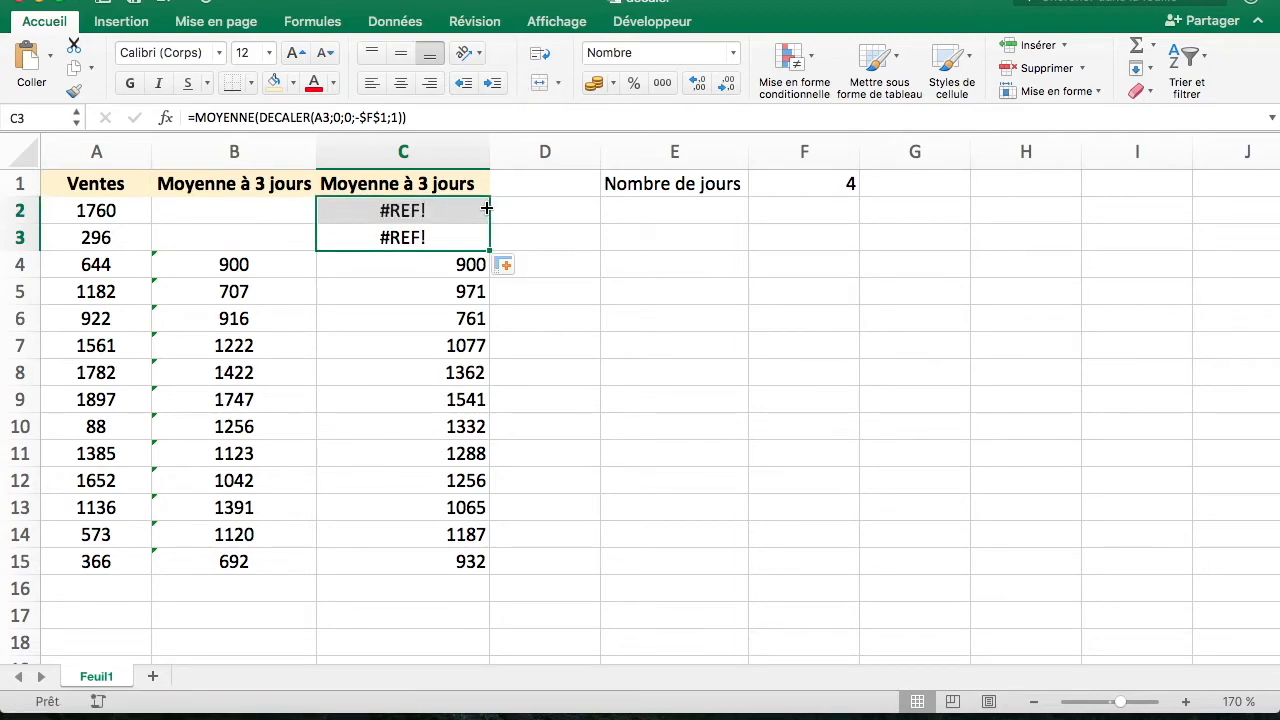
# Wrap C3's formula in SIERREUR with an empty text for errors: =SIERREUR(MOYENNE(DECALER(A3;0;0;-$F$1;1));"")
pyautogui.click(197, 117)
pyautogui.write('sierreu')
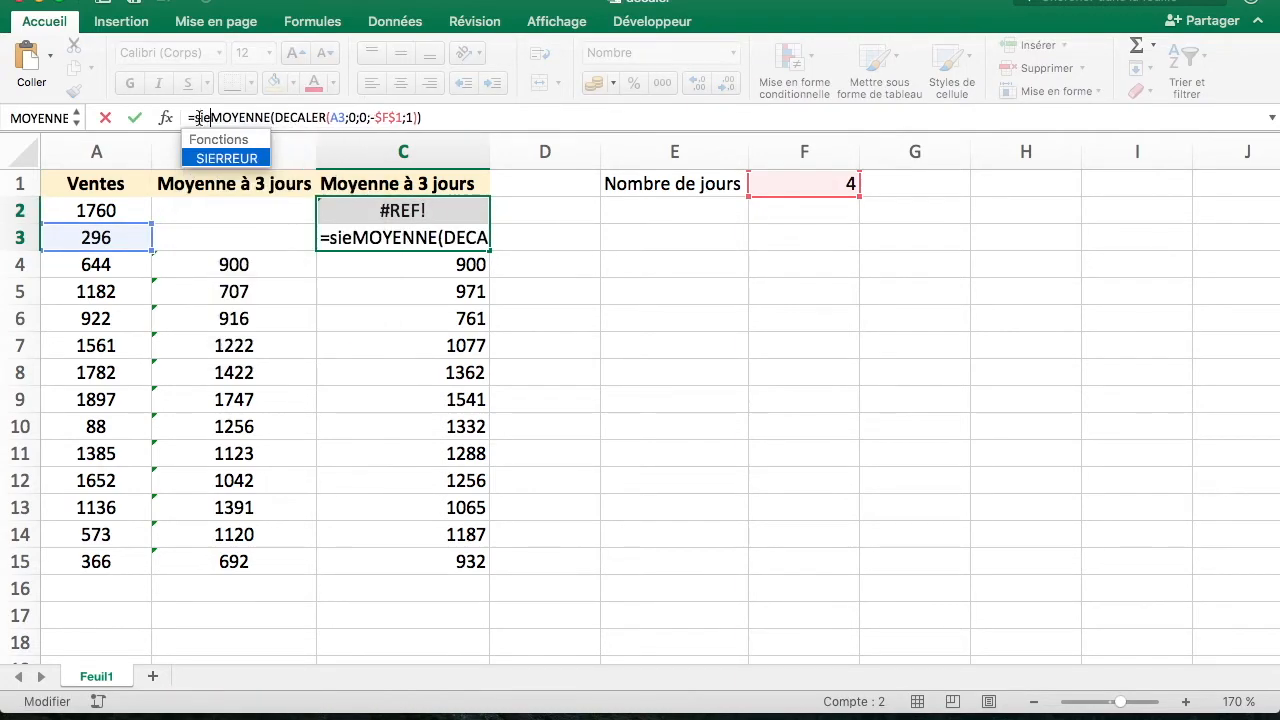
pyautogui.write('r(')
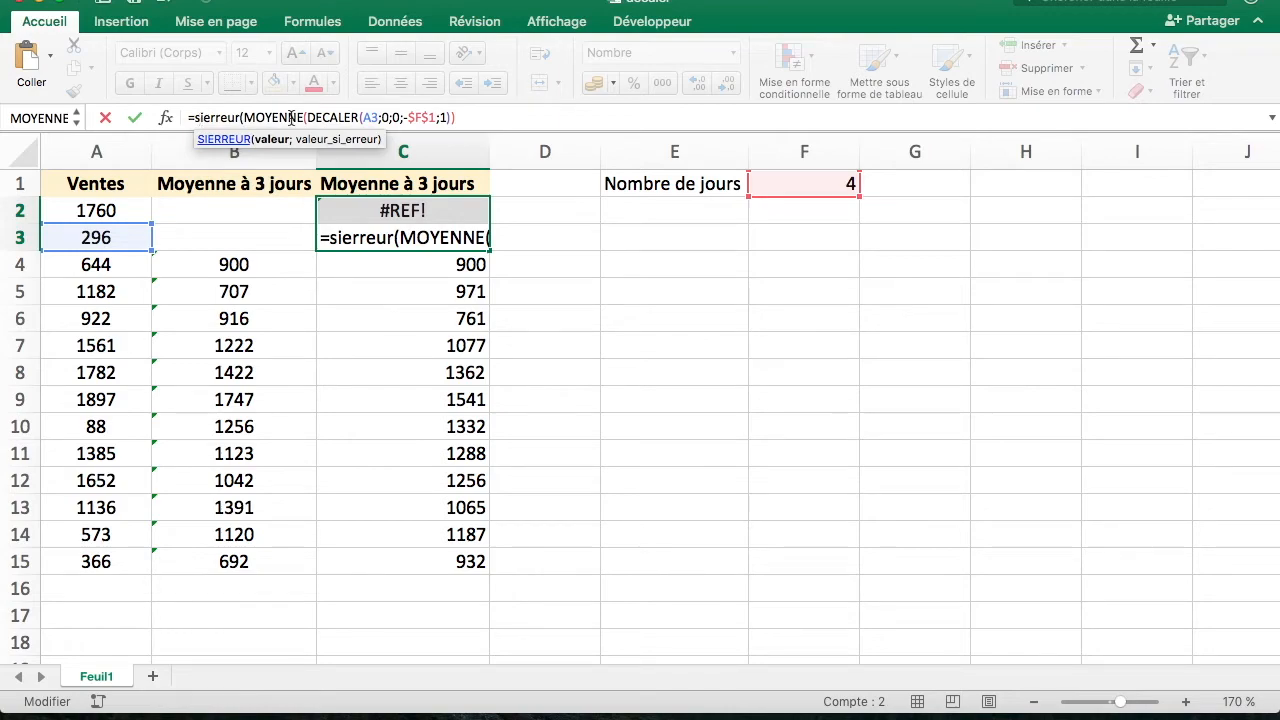
pyautogui.click(497, 117)
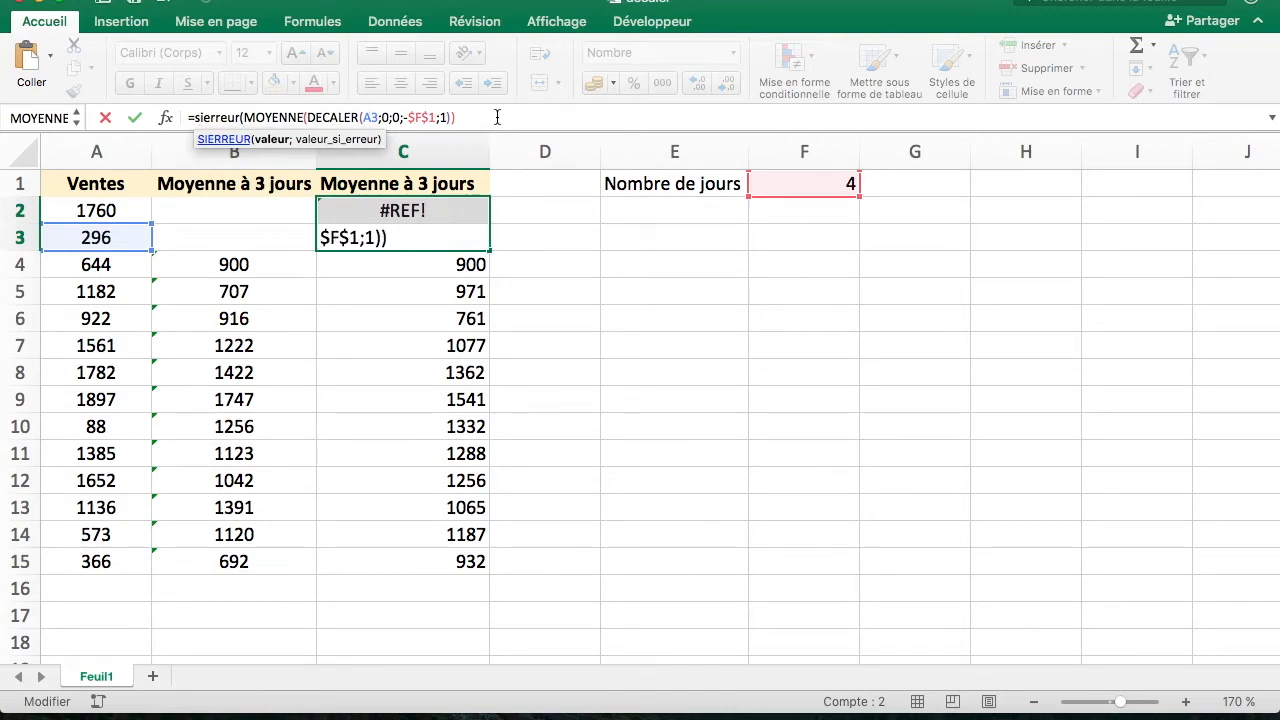
pyautogui.write(';0')
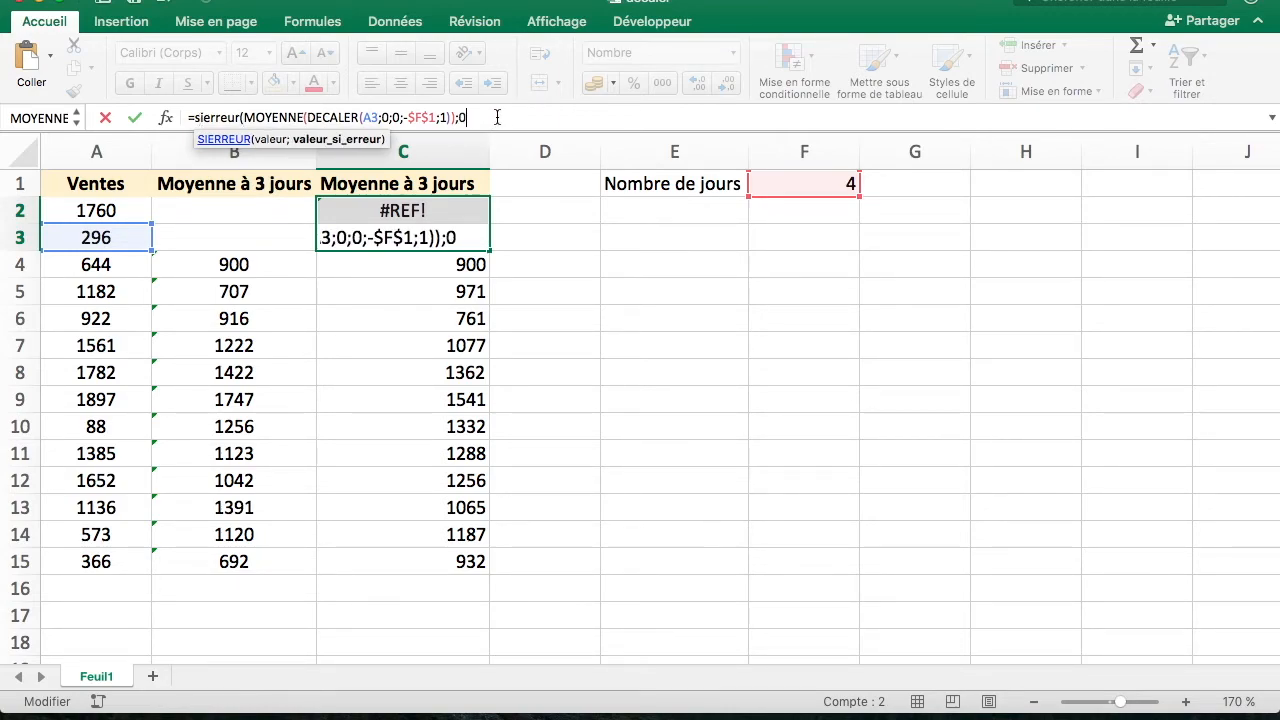
pyautogui.write(')')
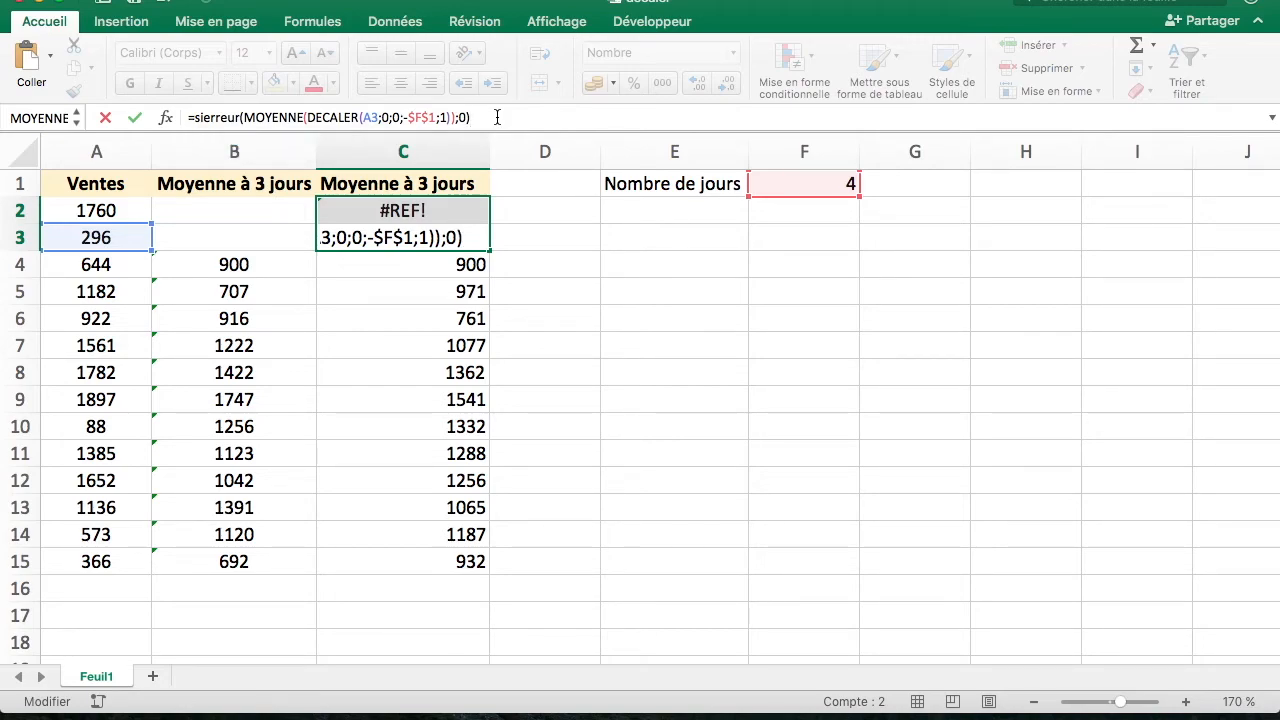
pyautogui.press('BackSpace')
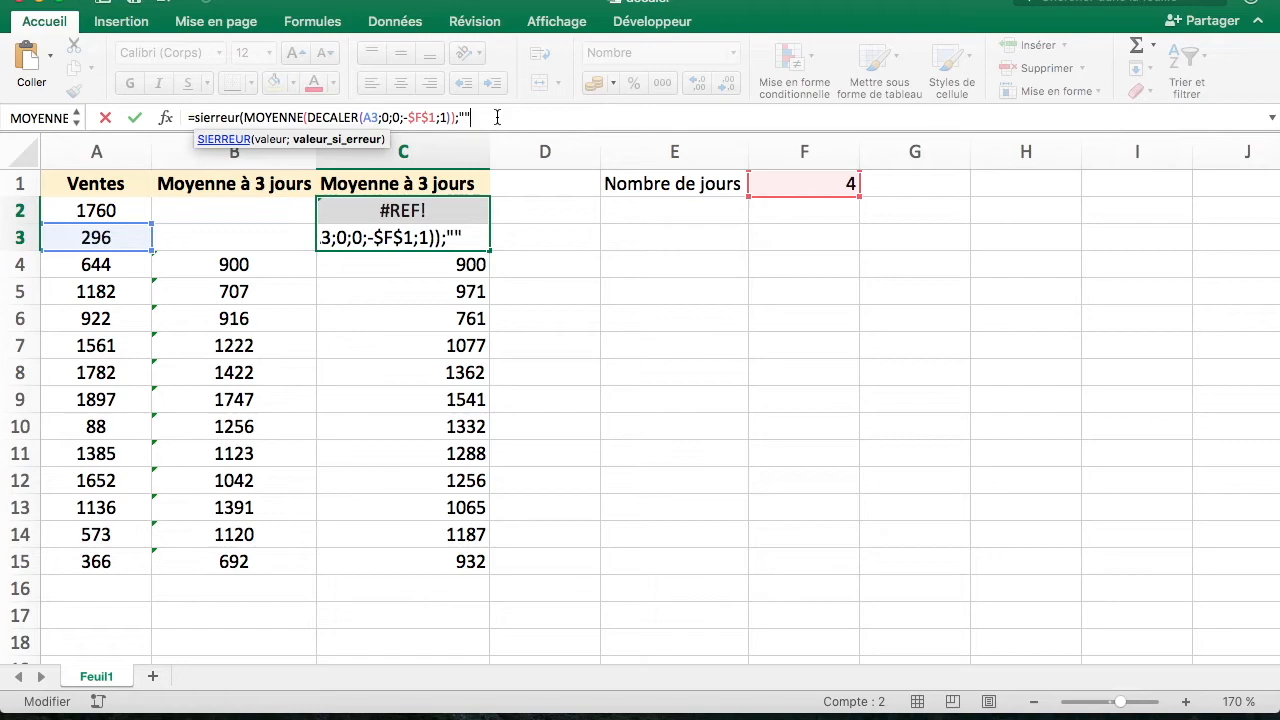
pyautogui.write(')')
pyautogui.press('Return')
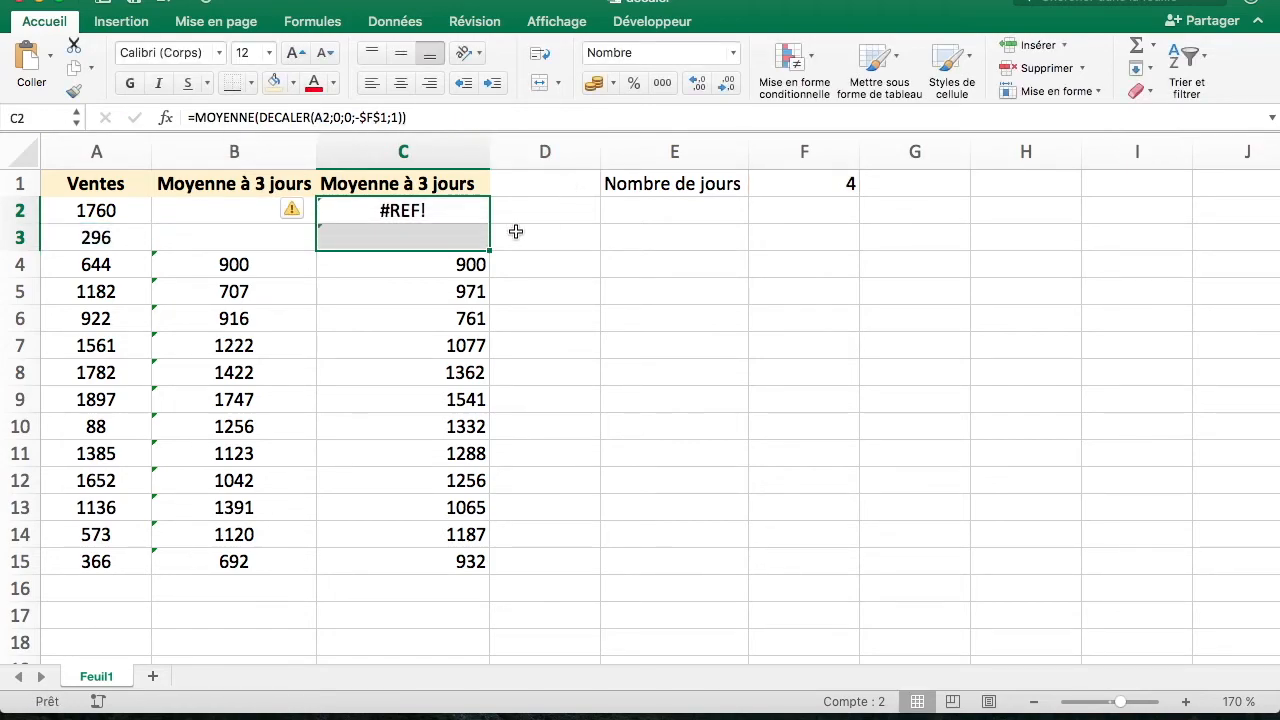
# Copy the SIERREUR formula from C3 up to C2 and down to C15
pyautogui.click(476, 247)
pyautogui.moveTo(490, 248); pyautogui.dragTo(482, 211)
pyautogui.doubleClick(490, 250)
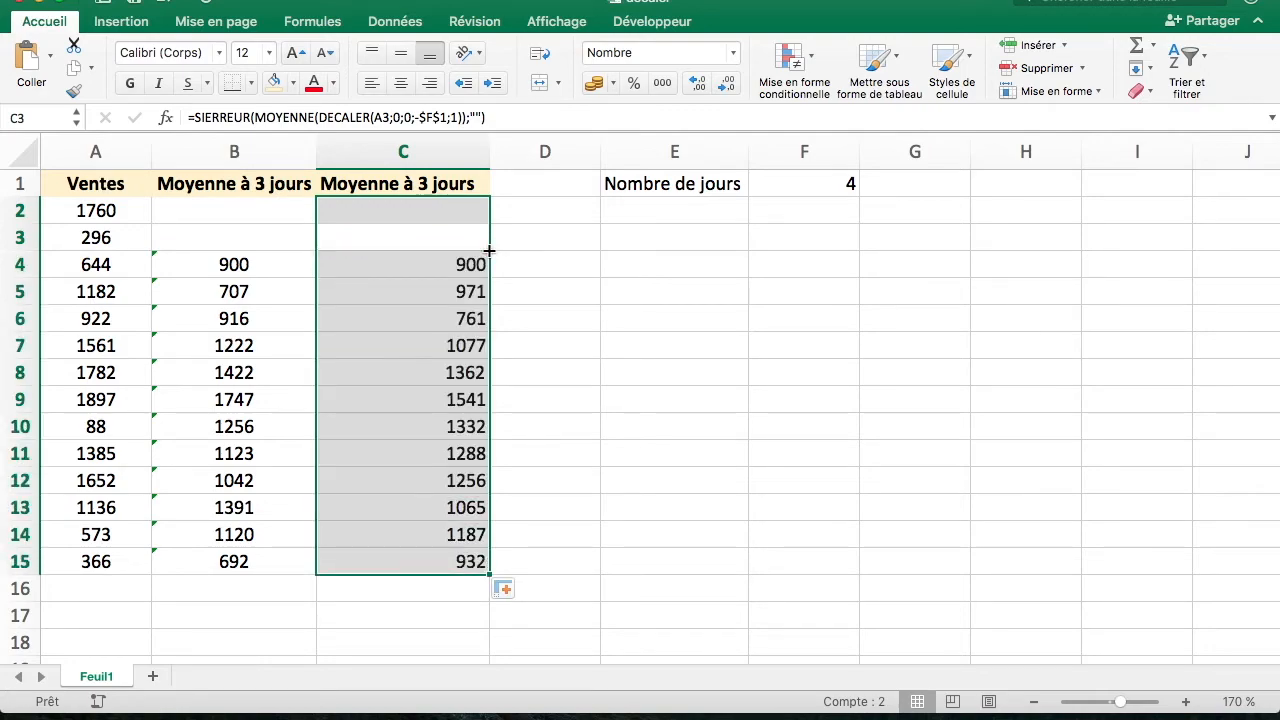
pyautogui.click(566, 362)
pyautogui.click(846, 263)
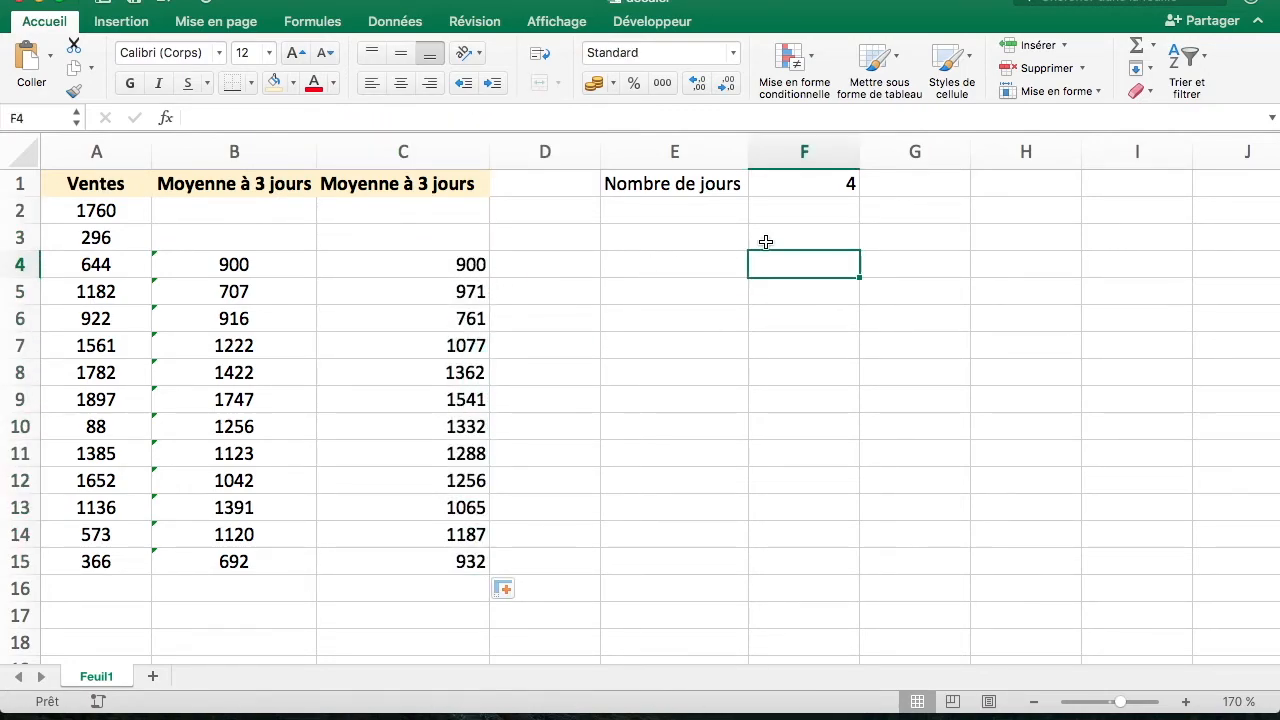
# Examine the DECALER arguments in C6's formula, leaving the formula as it is
pyautogui.click(476, 320)
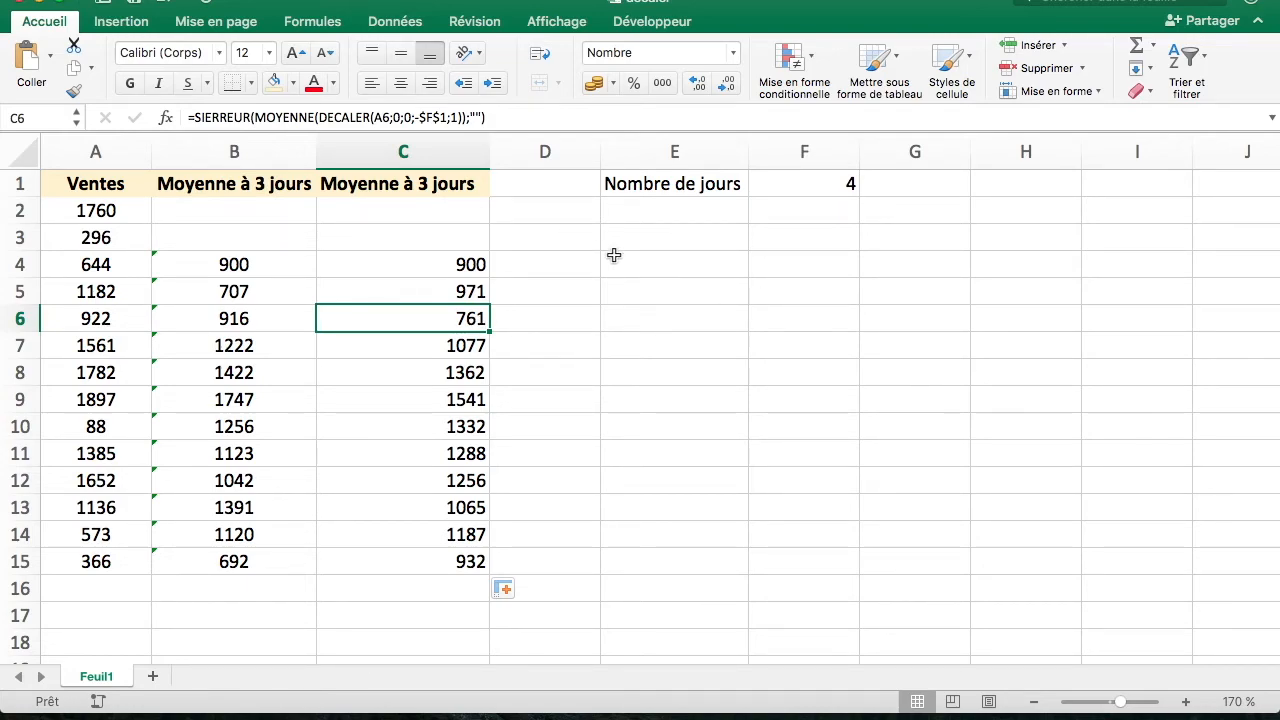
pyautogui.click(400, 117)
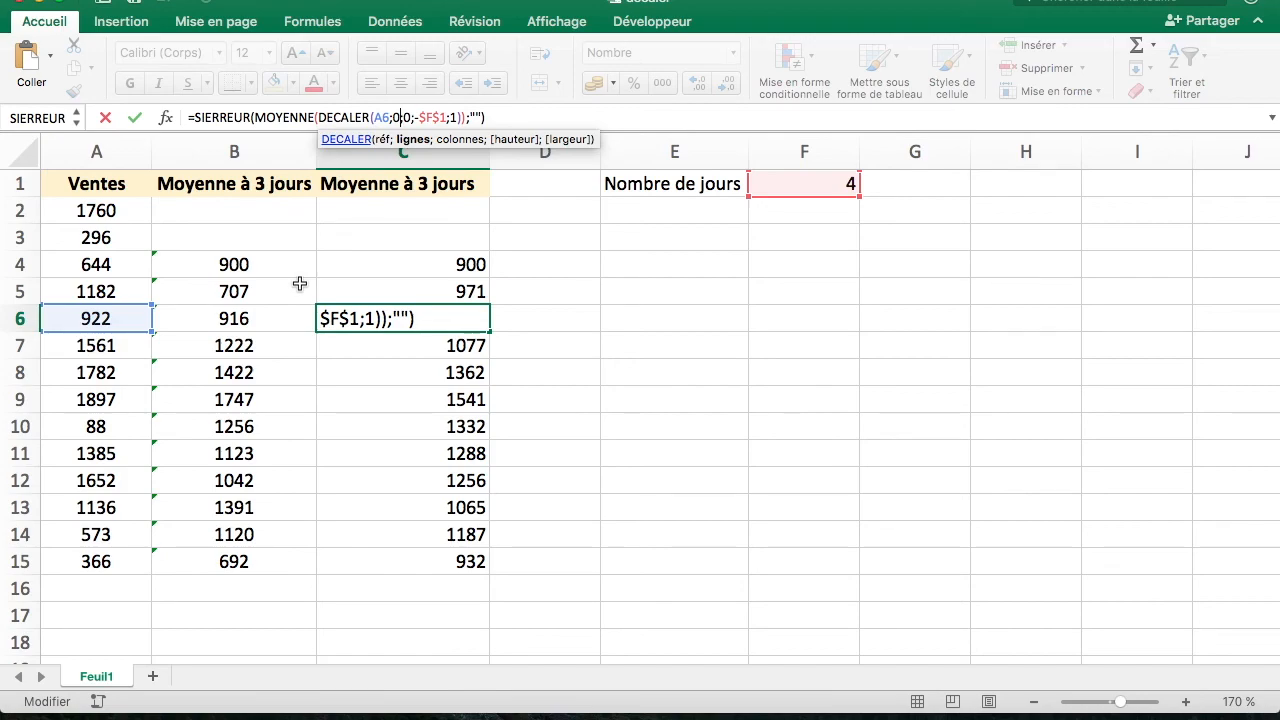
pyautogui.press('Return')
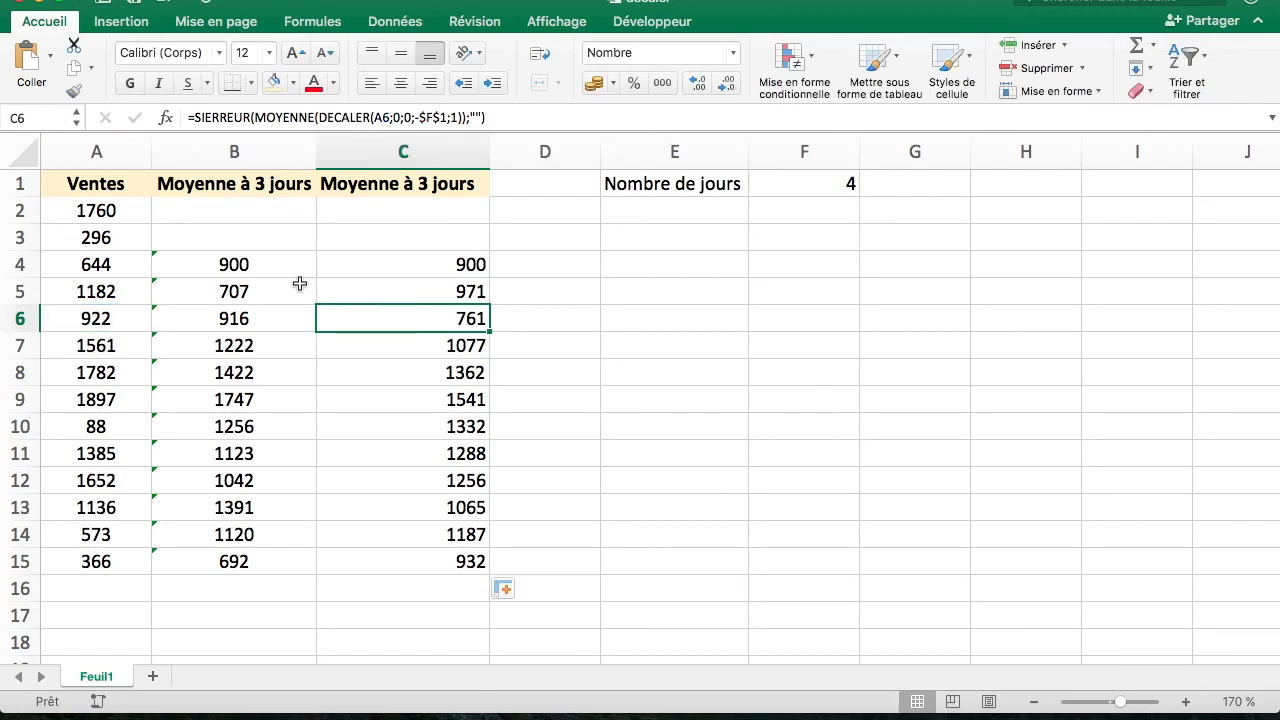